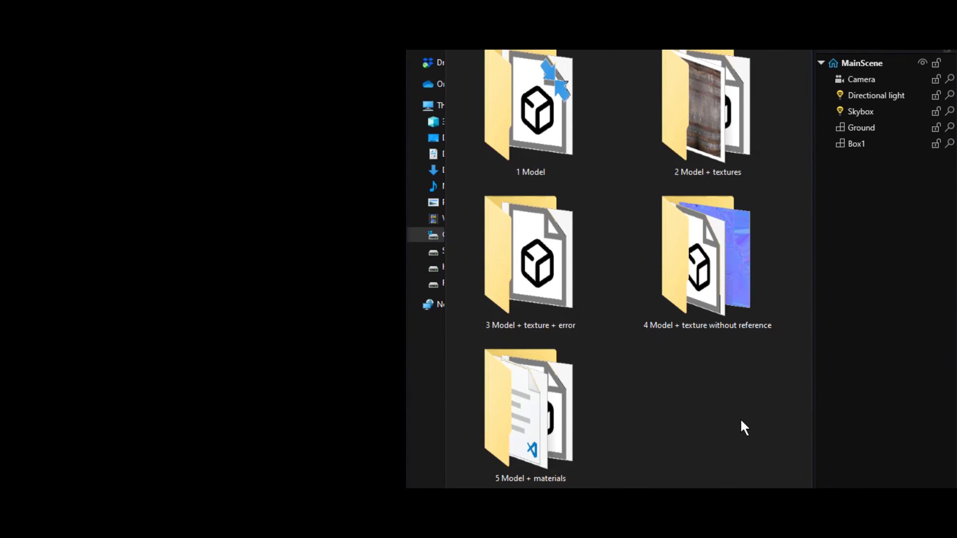
- Undo the earlier Box1 placement and import Box1.FBX as a 3D model into asset folder 1, without materials or textures
key("ctrl+z")
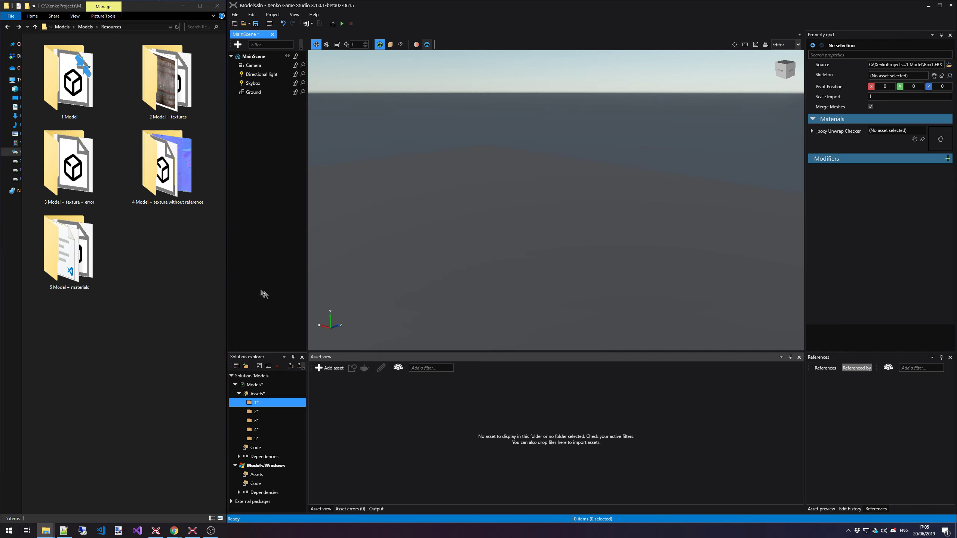
left_click(336, 368)
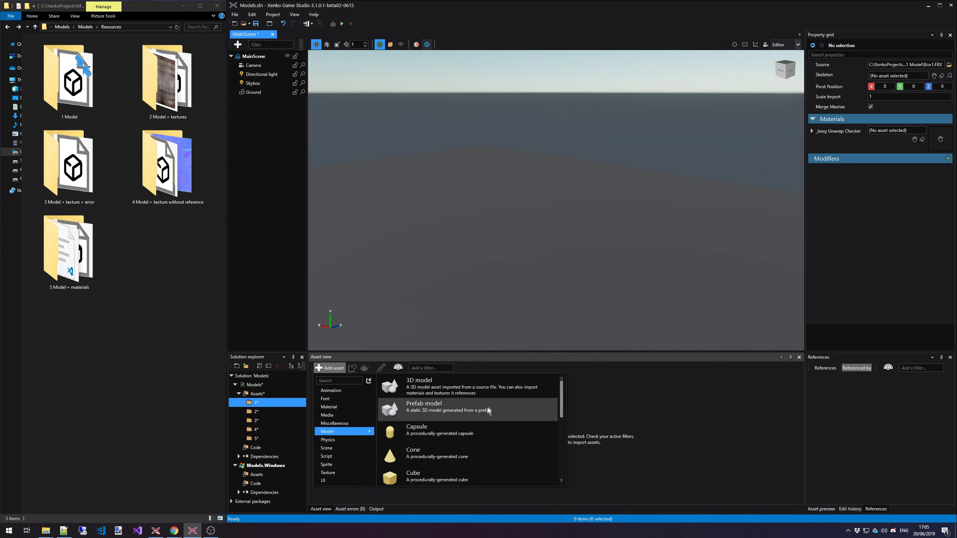
scroll(489, 404, "down", 3)
scroll(490, 401, "up", 3)
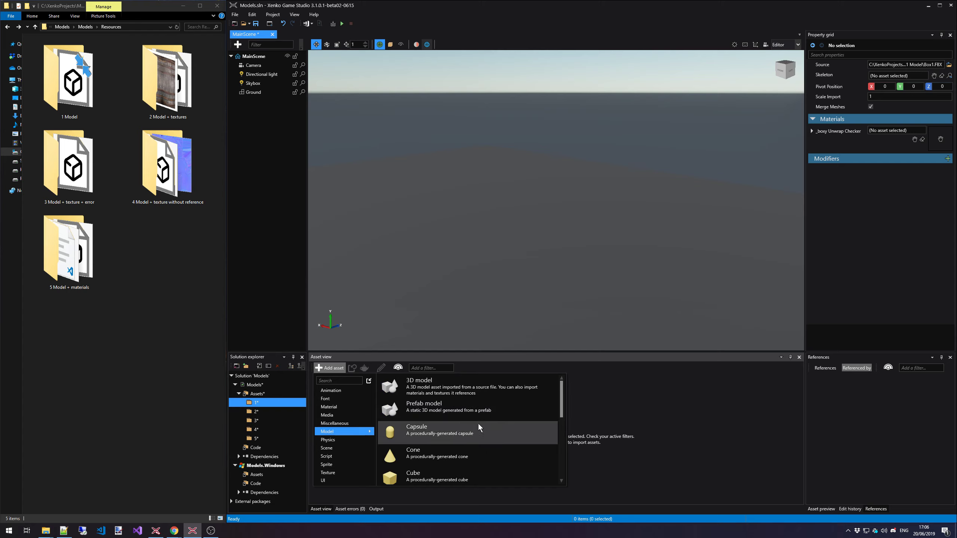
scroll(445, 430, "down", 3)
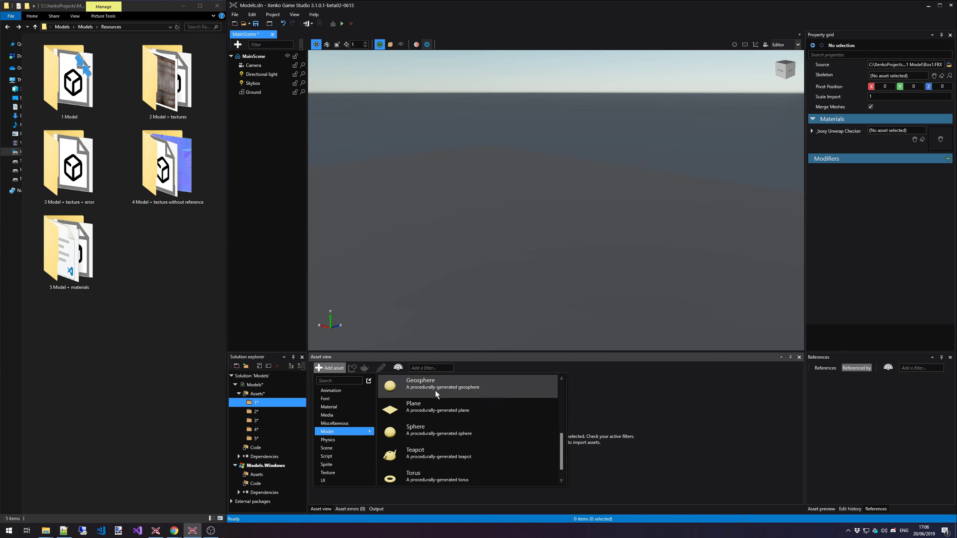
scroll(447, 415, "up", 3)
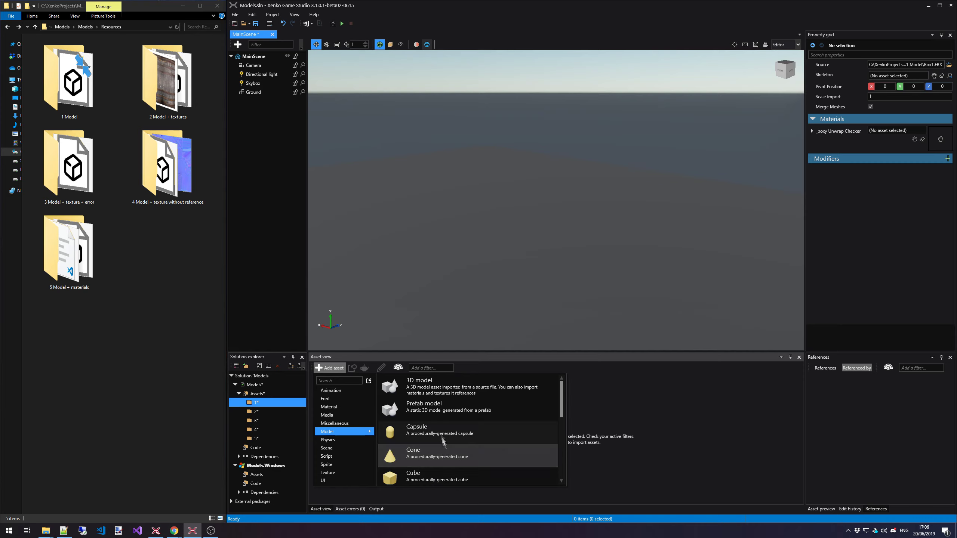
left_click(445, 389)
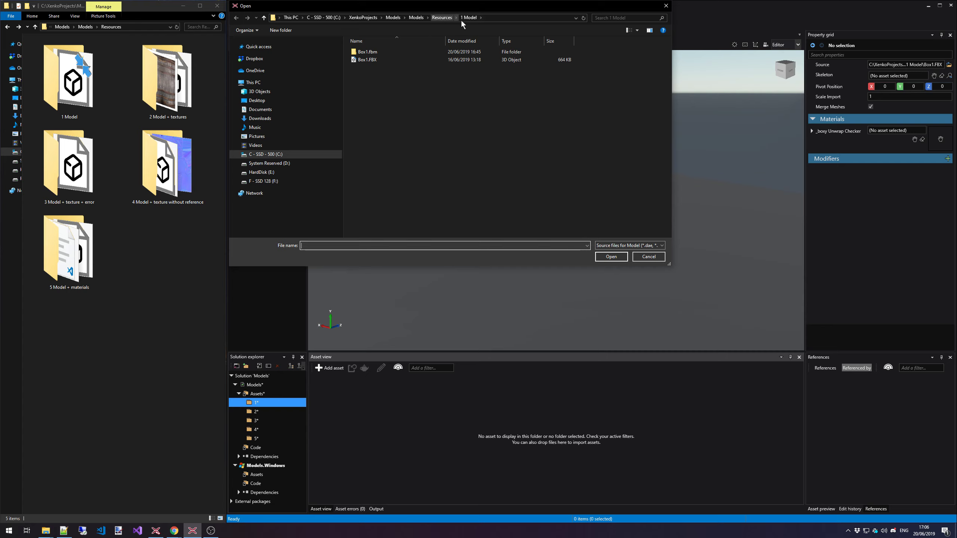
double_click(370, 60)
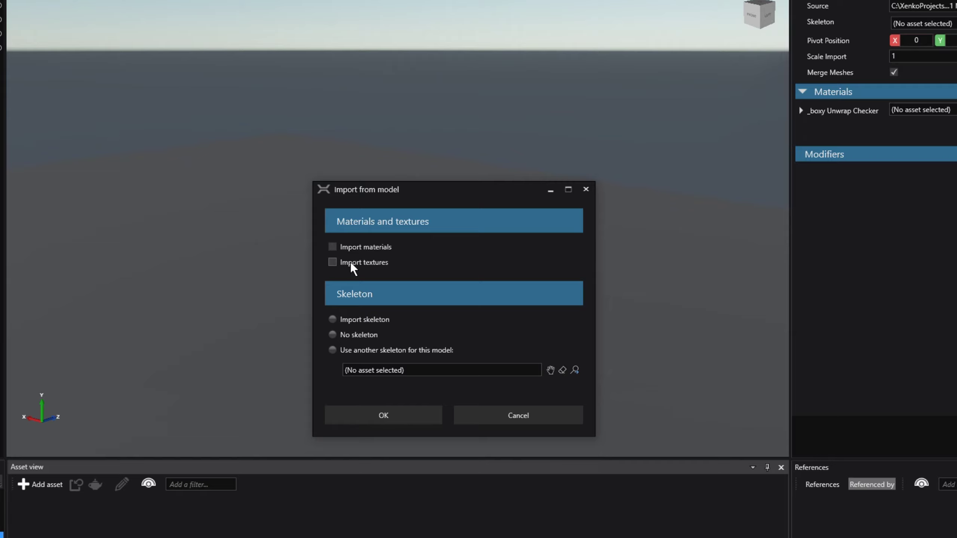
left_click(392, 414)
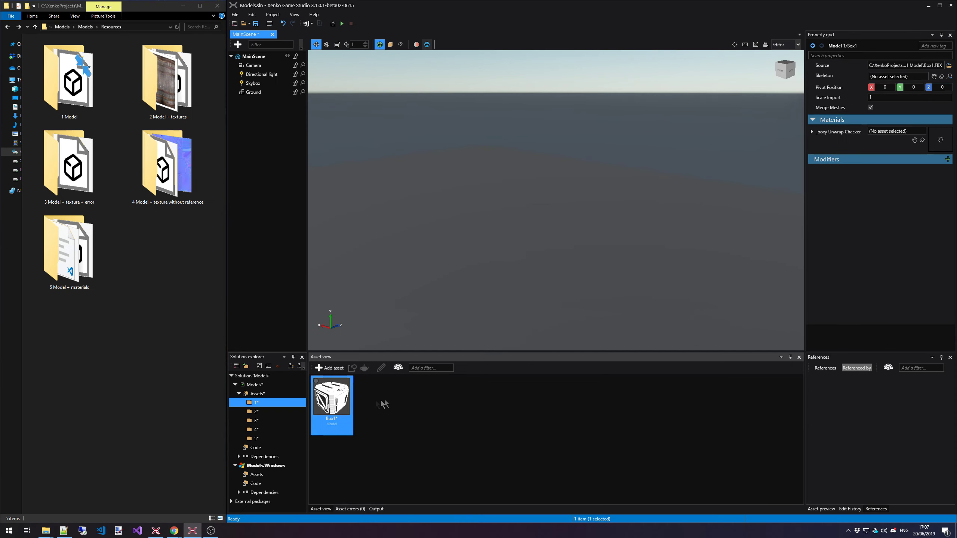
- Place the imported Box1 model on the ground in the scene and deselect it
left_click_drag(332, 400, 436, 212)
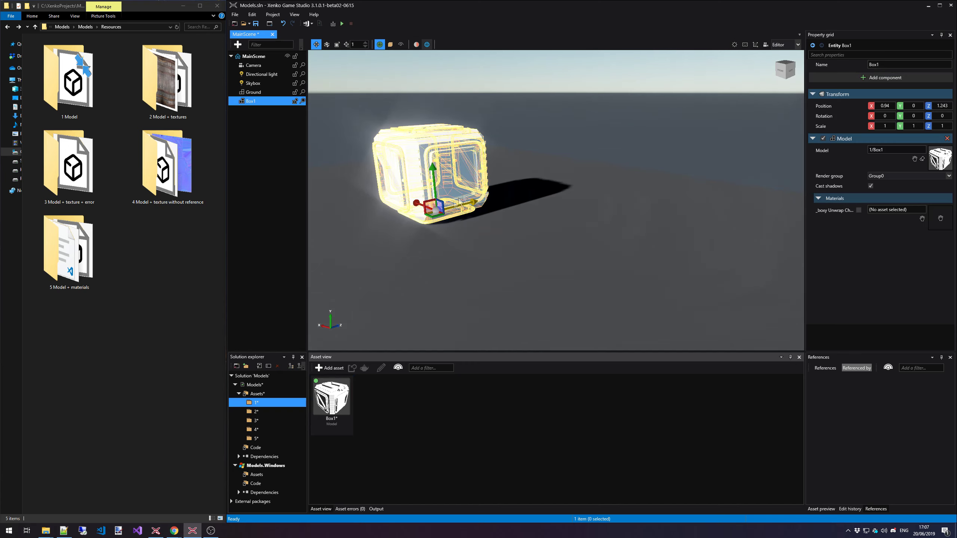
left_click(527, 126)
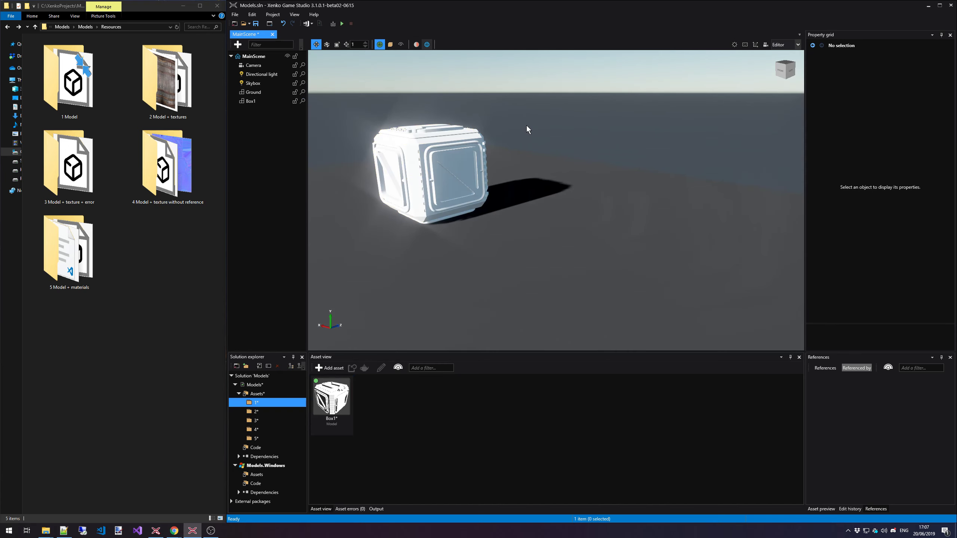
- Switch shadow casting off and back on for the Box1 entity
left_click(458, 148)
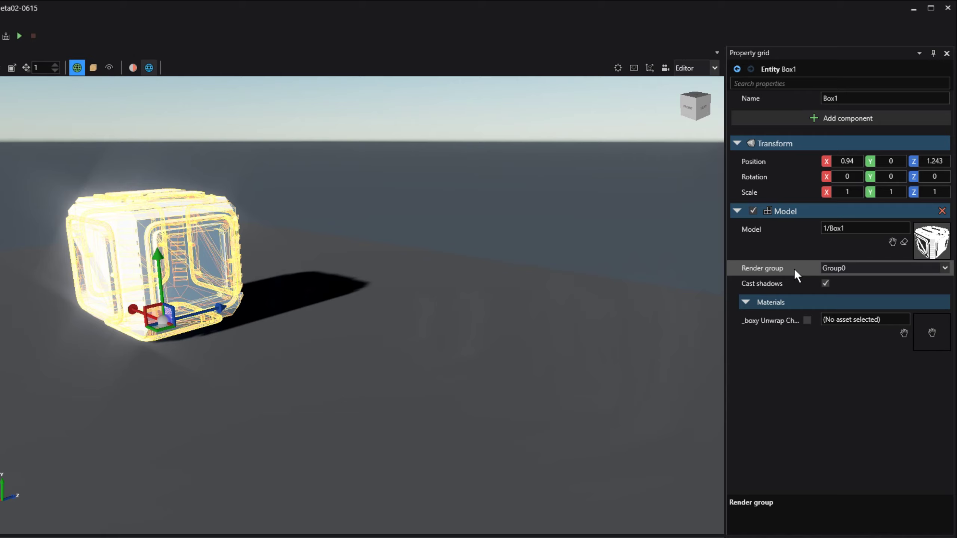
left_click(826, 283)
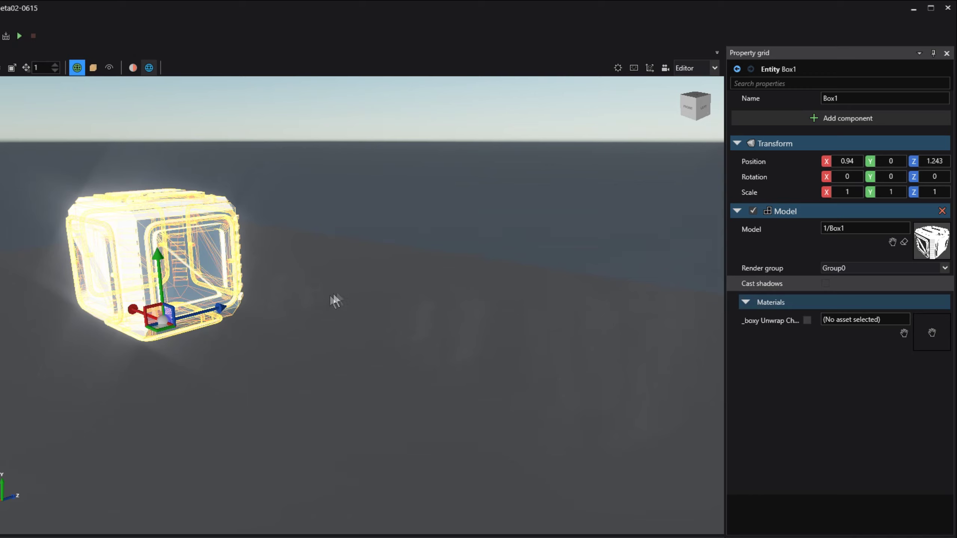
left_click(828, 284)
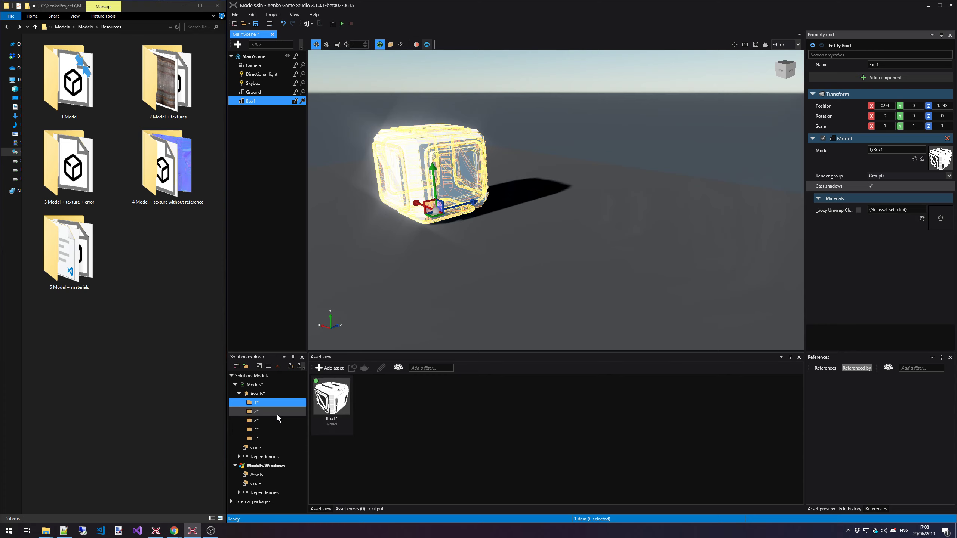
- Import barrell1.fbx and barrell1.dds from 2 Model + textures into asset folder 2 as a 3D model with materials and textures
left_click(277, 414)
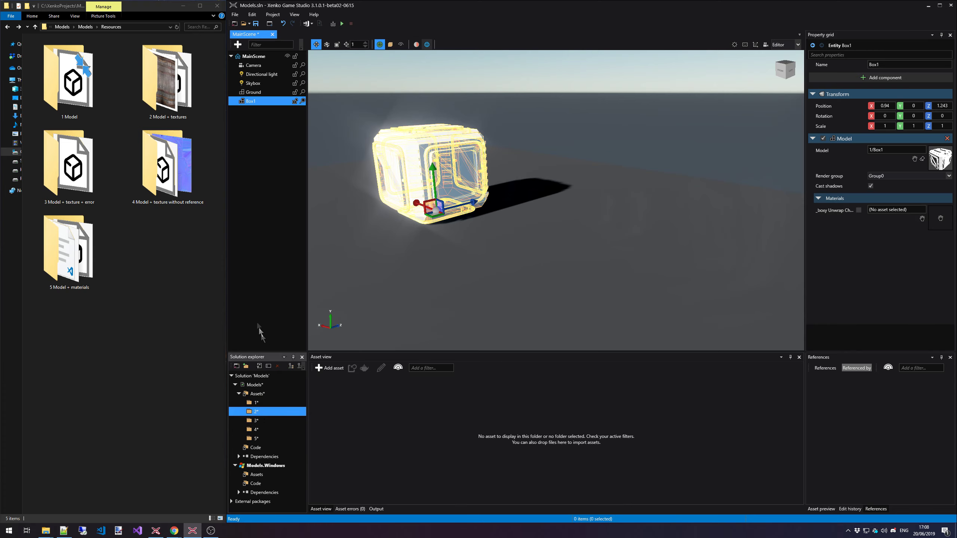
double_click(175, 81)
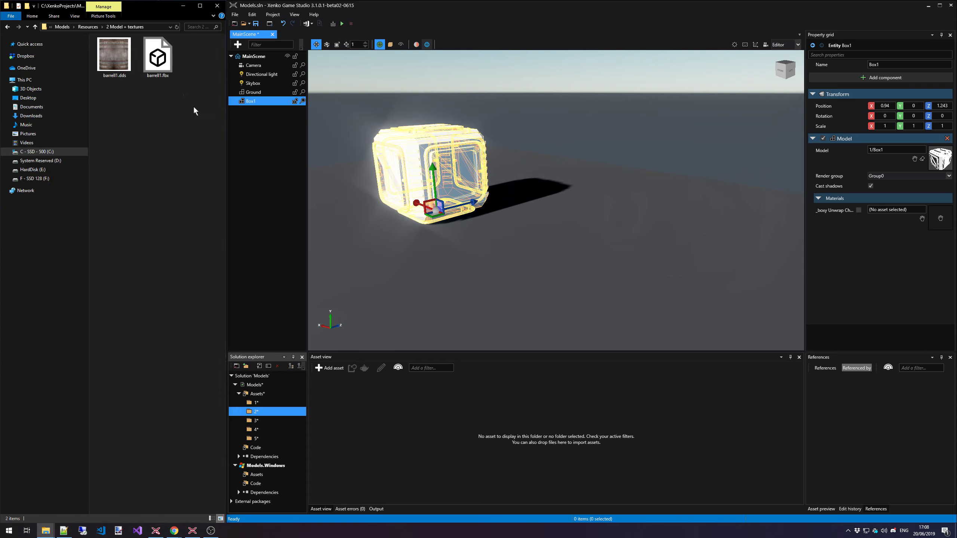
left_click_drag(192, 106, 112, 54)
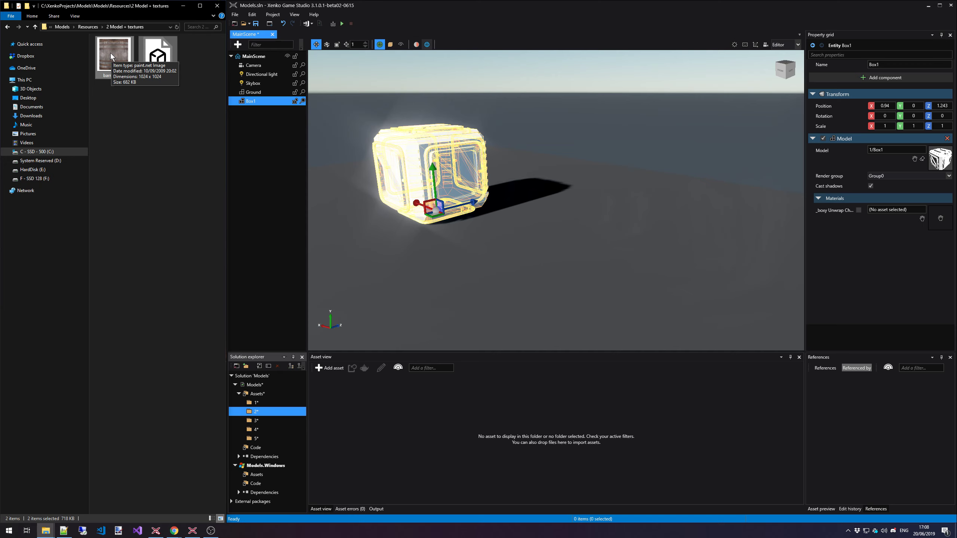
left_click_drag(111, 52, 402, 416)
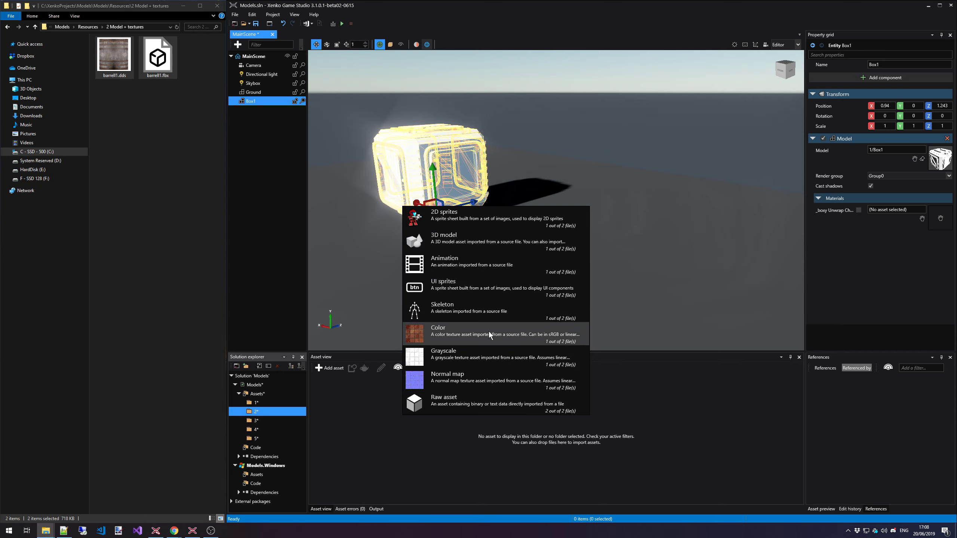
left_click(482, 242)
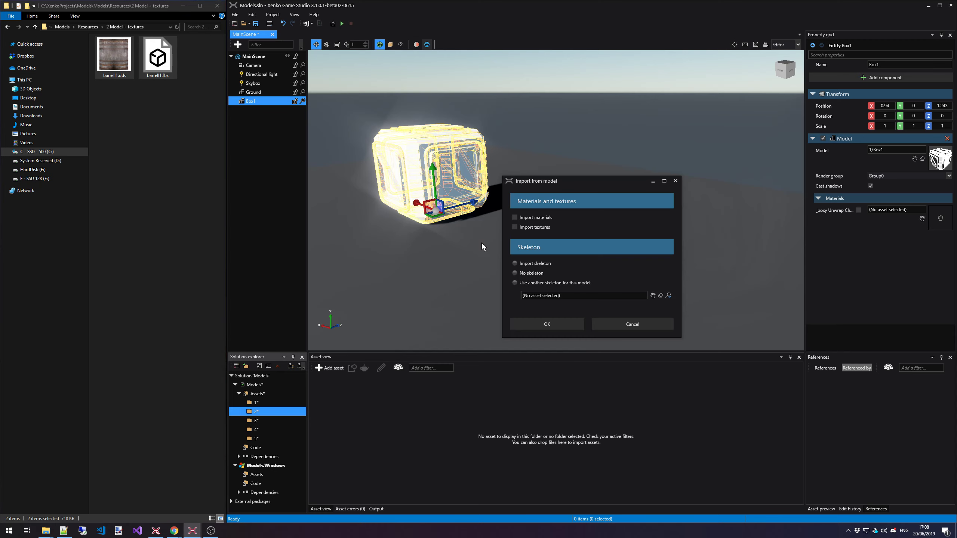
left_click(546, 217)
left_click(564, 322)
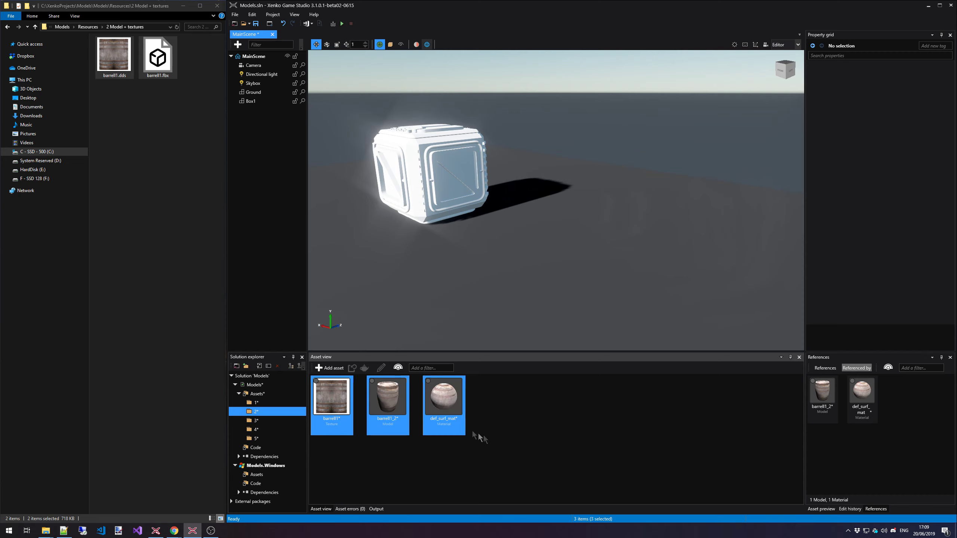
- Examine the properties of the barrell1_2 model and def_surf_mat material, including which assets the material references
left_click(390, 400)
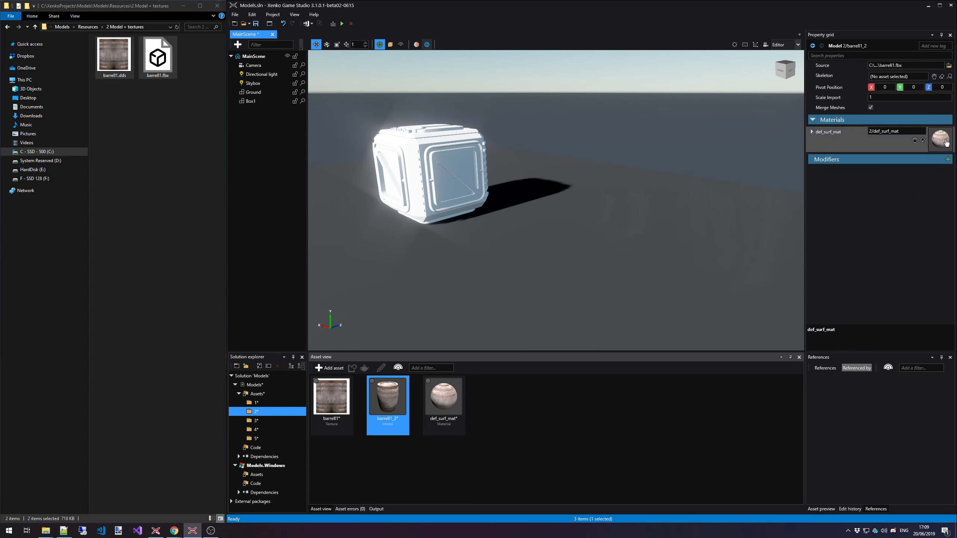
left_click(454, 406)
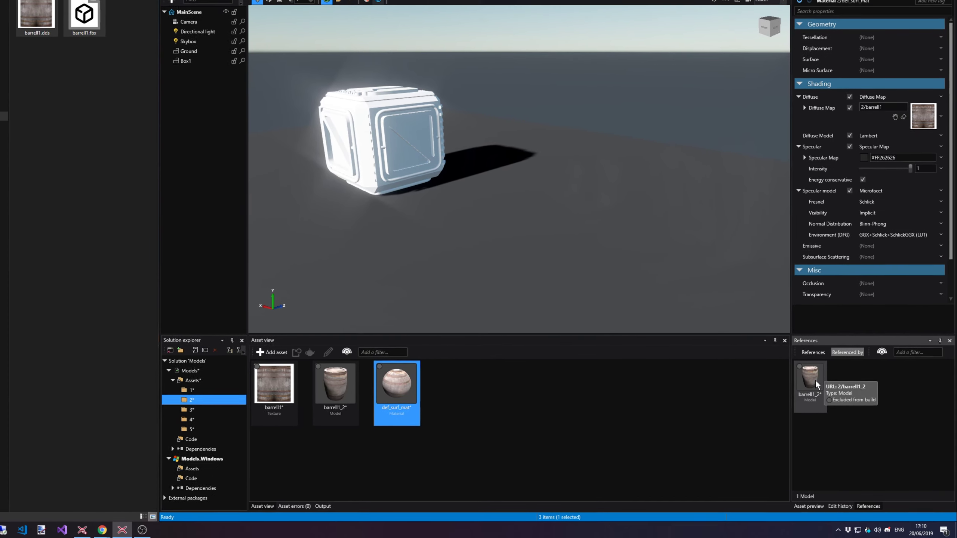
left_click(820, 360)
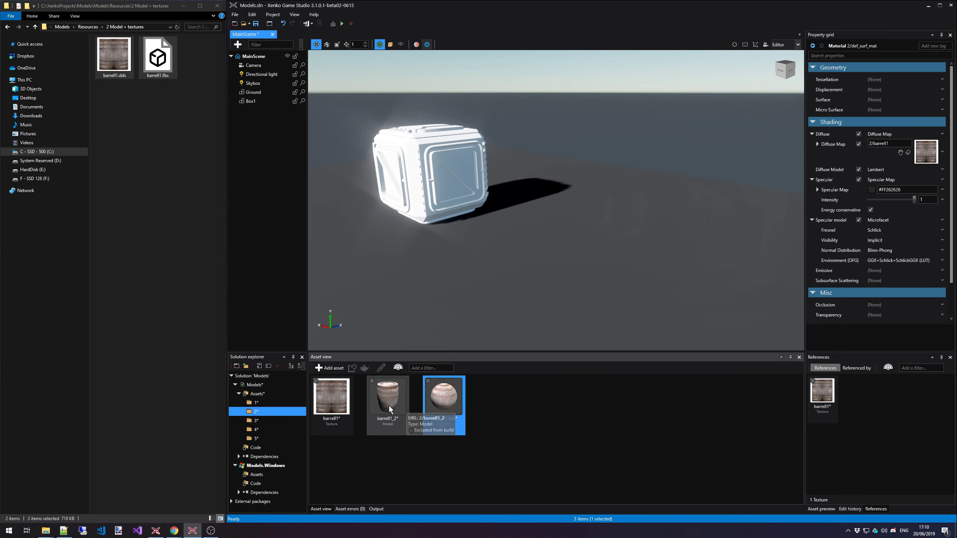
- Place the barrell1_2 model in the scene beside the white box and deselect it
left_click_drag(332, 394, 472, 190)
left_click_drag(516, 220, 518, 219)
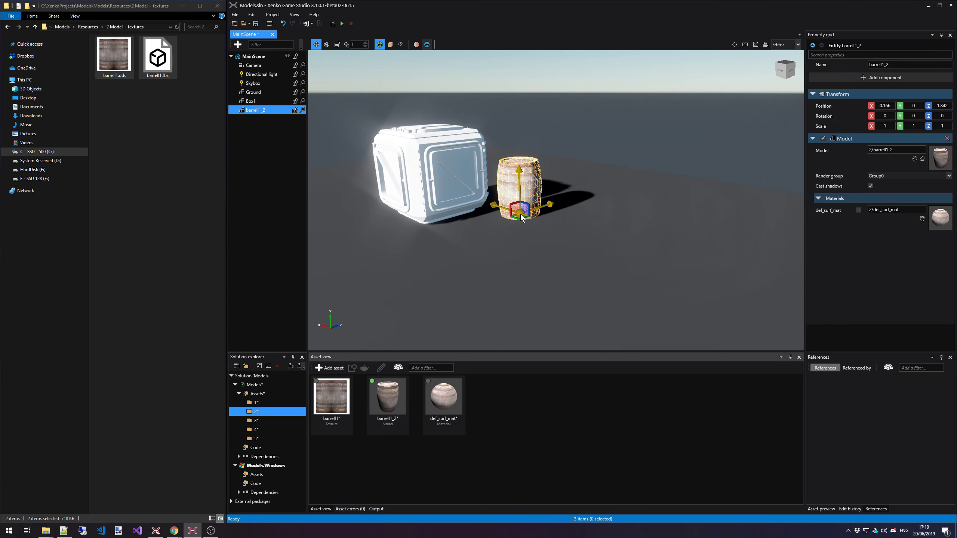
left_click(569, 108)
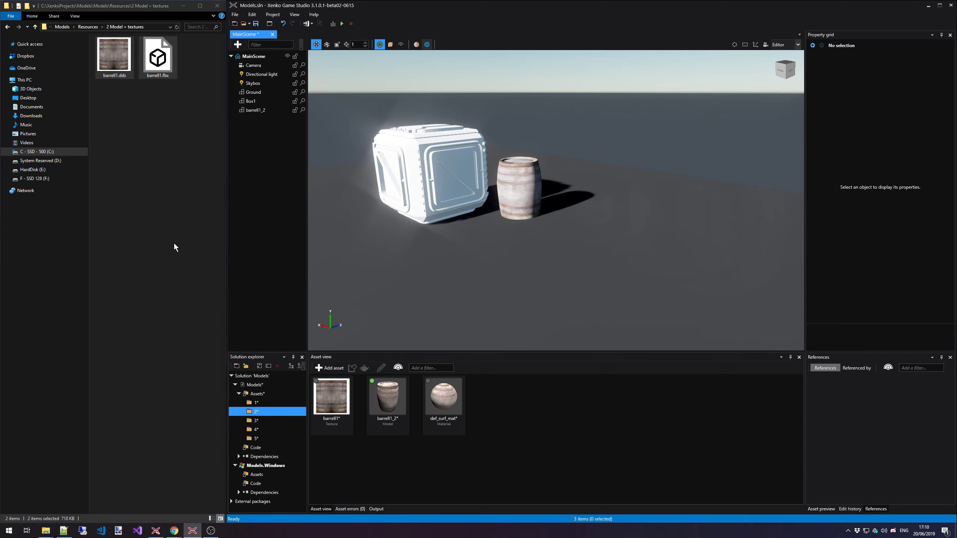
- Select asset folder 3 and examine the files in 3 Model + texture + error, including its textures subfolder
key("alt+Up")
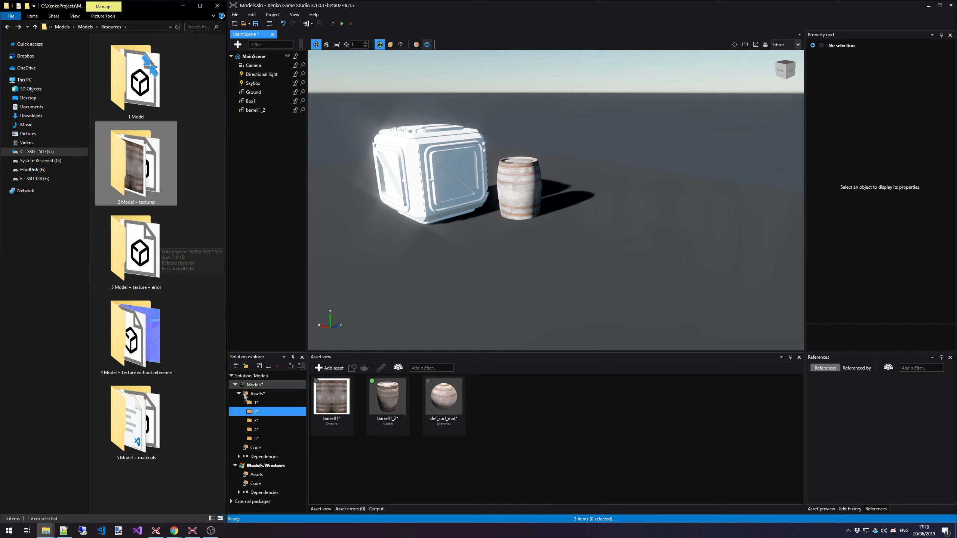
left_click(252, 420)
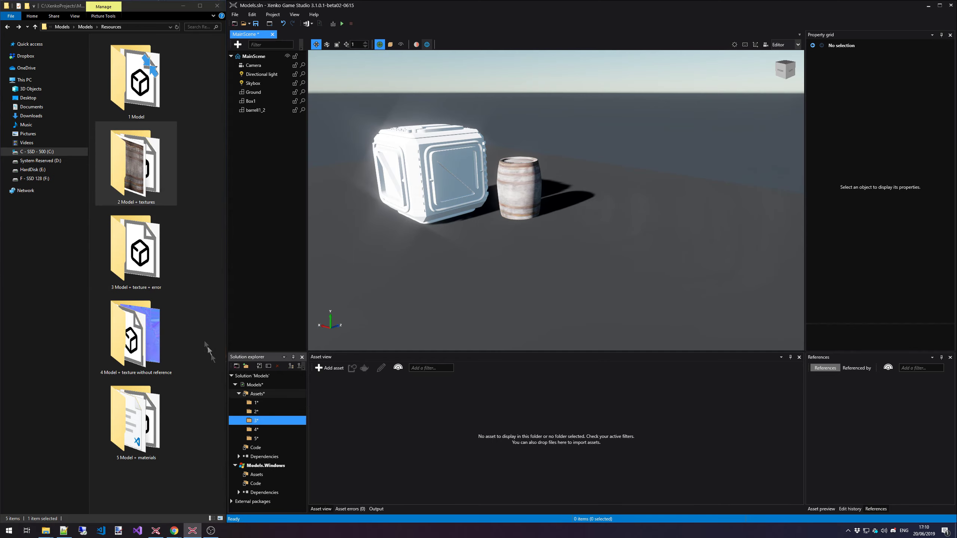
left_click(153, 269)
double_click(152, 270)
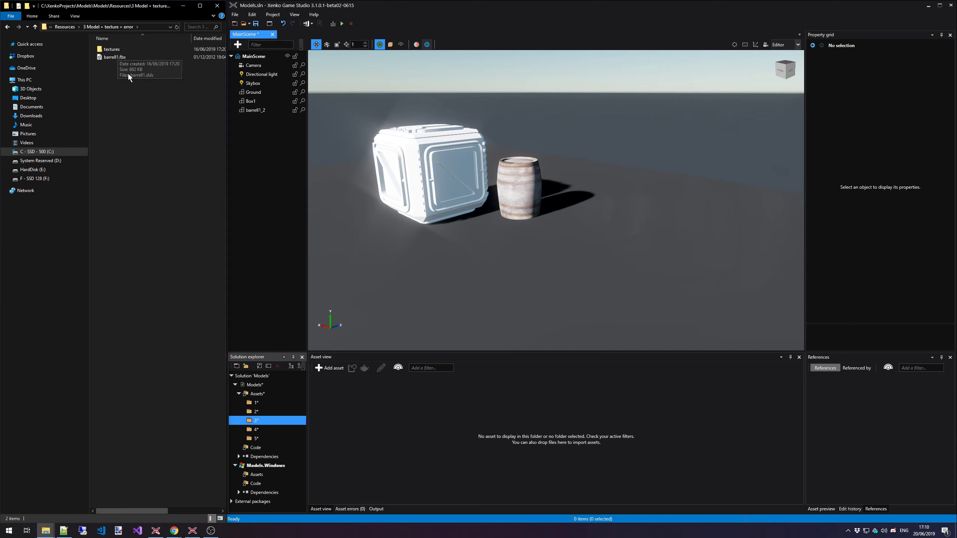
double_click(112, 49)
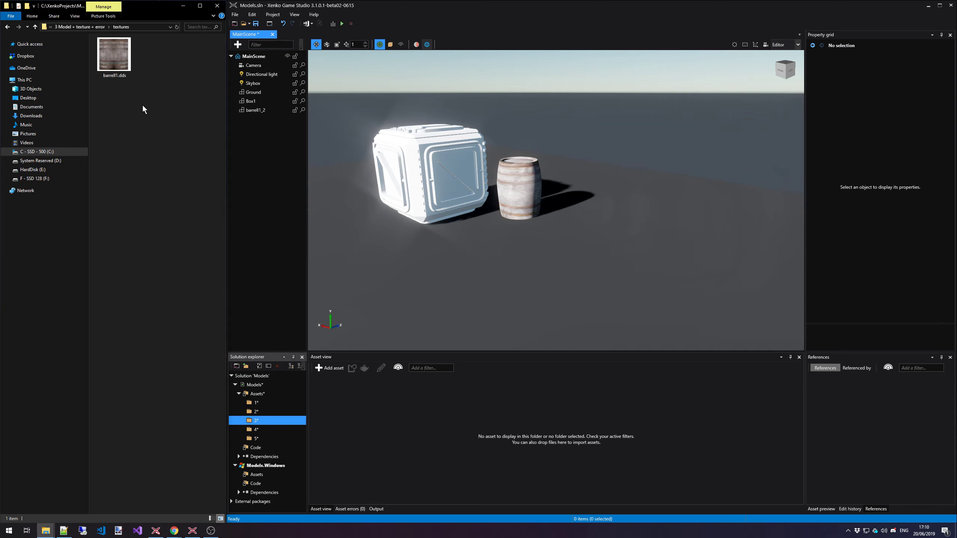
key("BackSpace")
- Try importing barrell1.fbx and the textures folder as a 3D model with materials and textures, and undo the import
left_click_drag(143, 105, 421, 399)
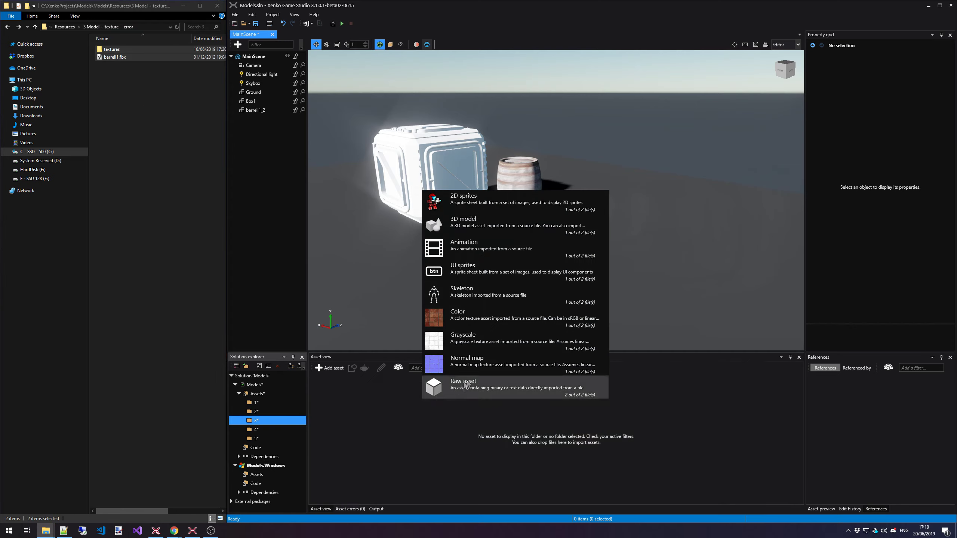
left_click(495, 226)
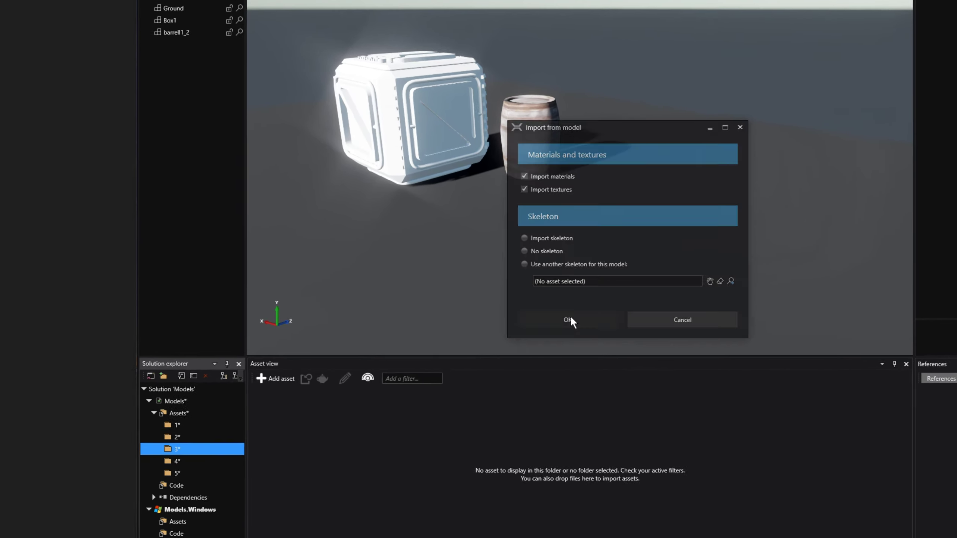
left_click(560, 322)
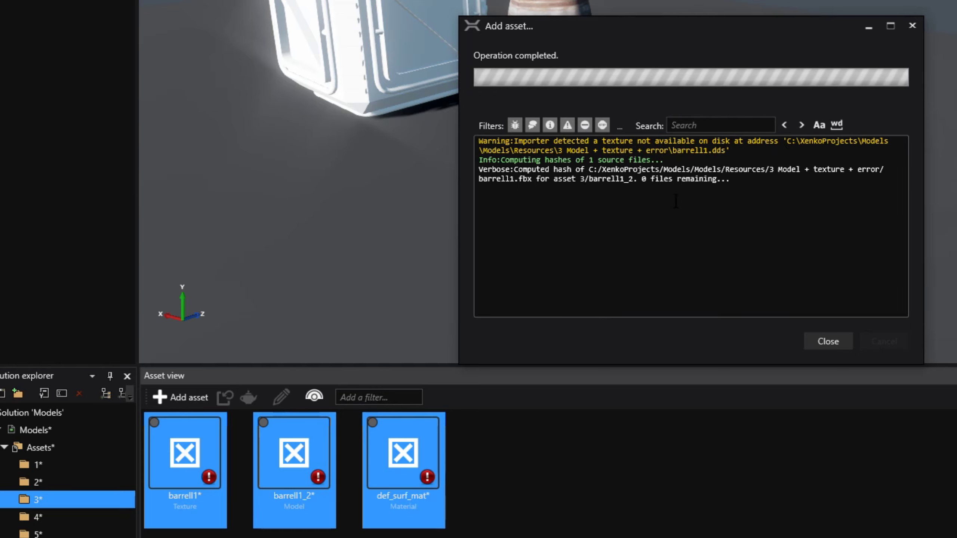
left_click(846, 346)
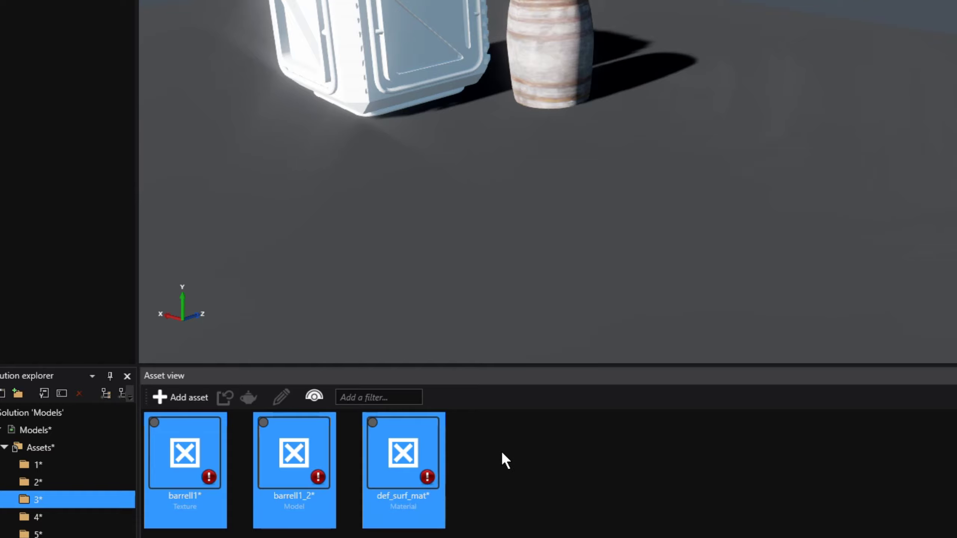
key("ctrl+z")
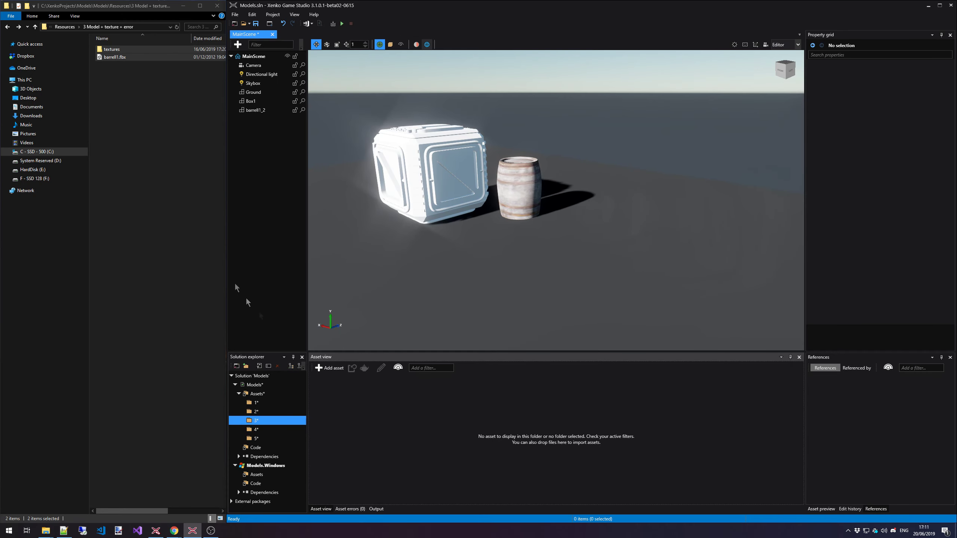
- Open the folder 4 Model + texture without reference and examine its Box1.FBX model and Box1_D.png texture files
key("alt+Up")
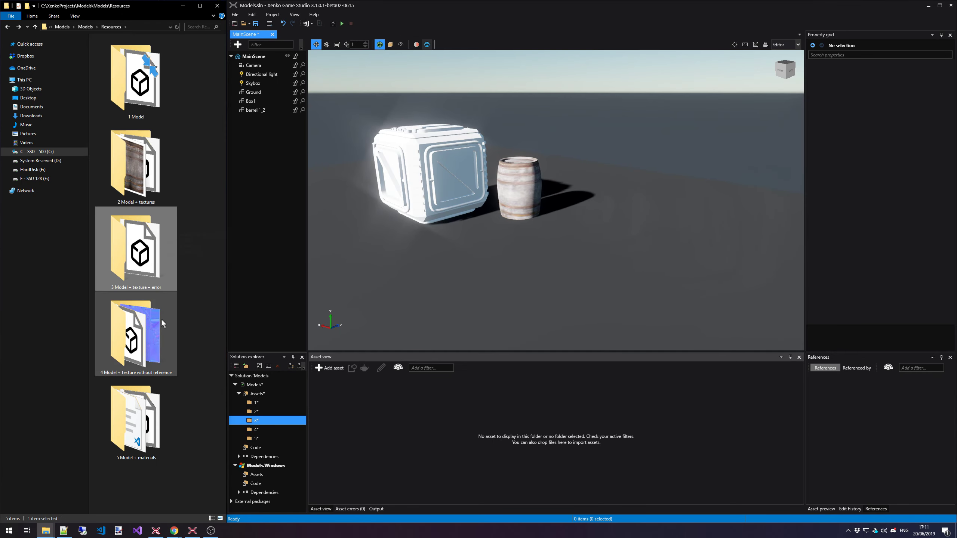
left_click(160, 320)
double_click(159, 322)
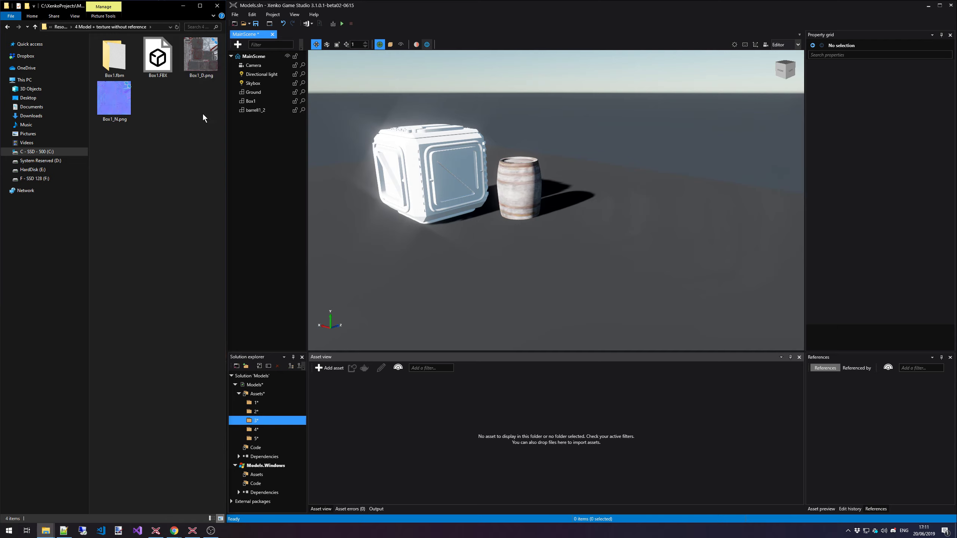
left_click_drag(211, 107, 151, 55)
left_click(205, 57, "ctrl")
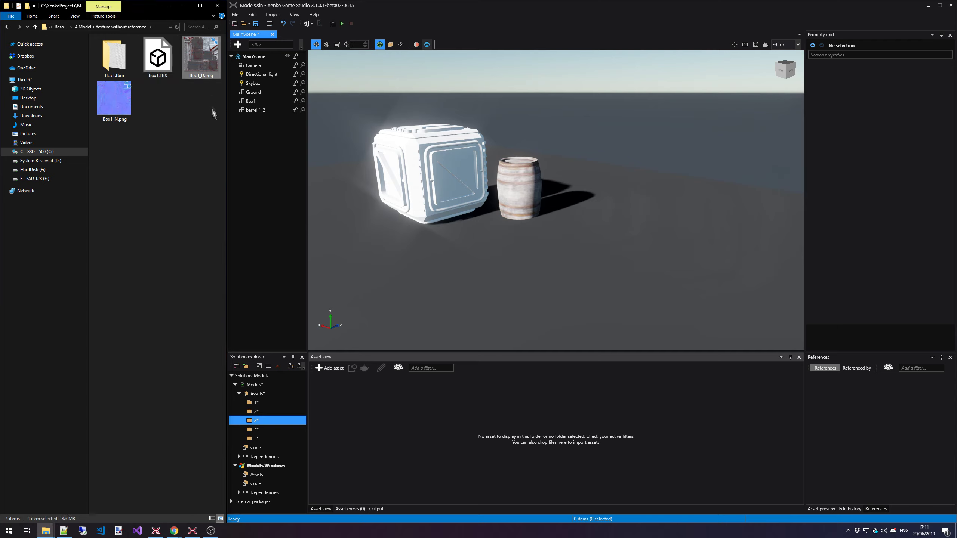
left_click(198, 59)
left_click(162, 65)
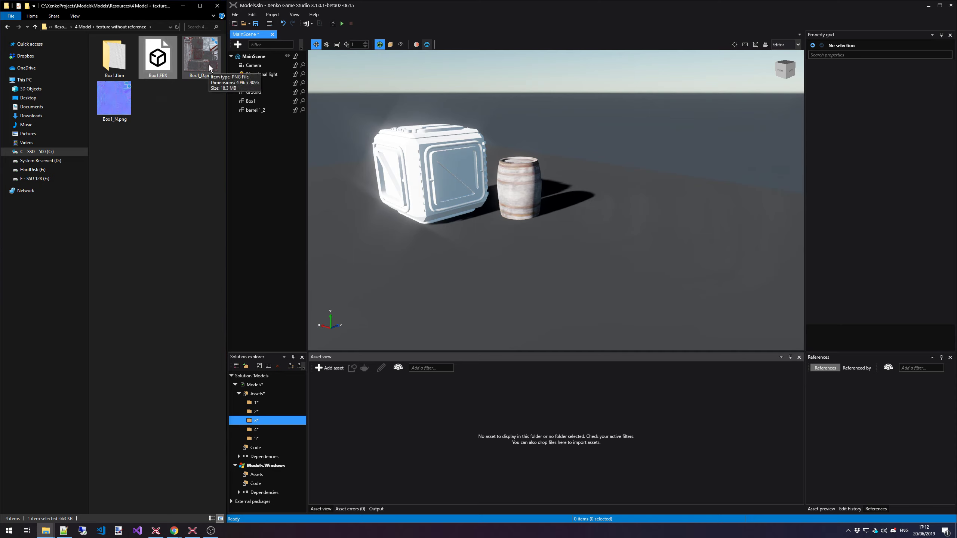
left_click(205, 76)
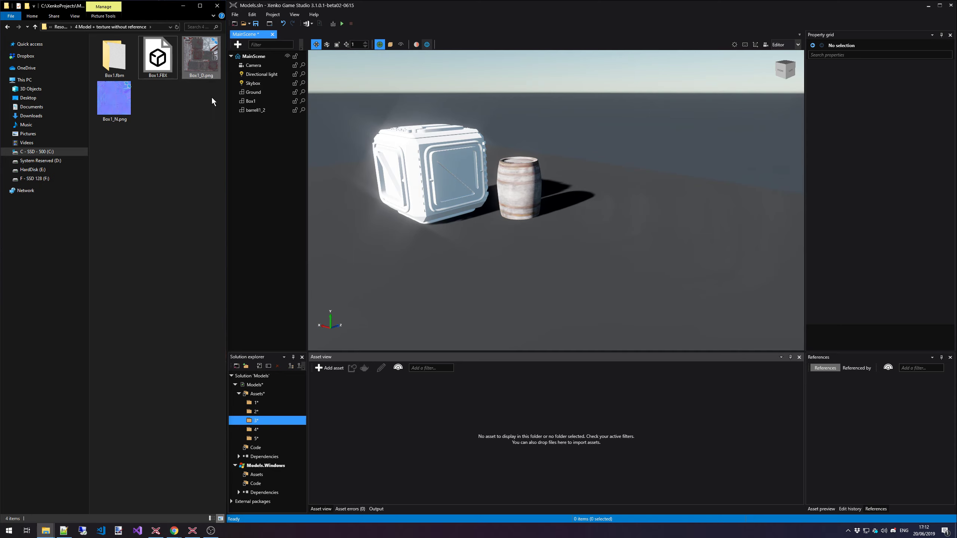
- Import Box1.FBX as a 3D model with materials and textures, and remove the imported _boxyUnwrapChecker material and CheckerPattern_Checker texture
left_click(157, 53, "ctrl")
left_click_drag(157, 53, 402, 393)
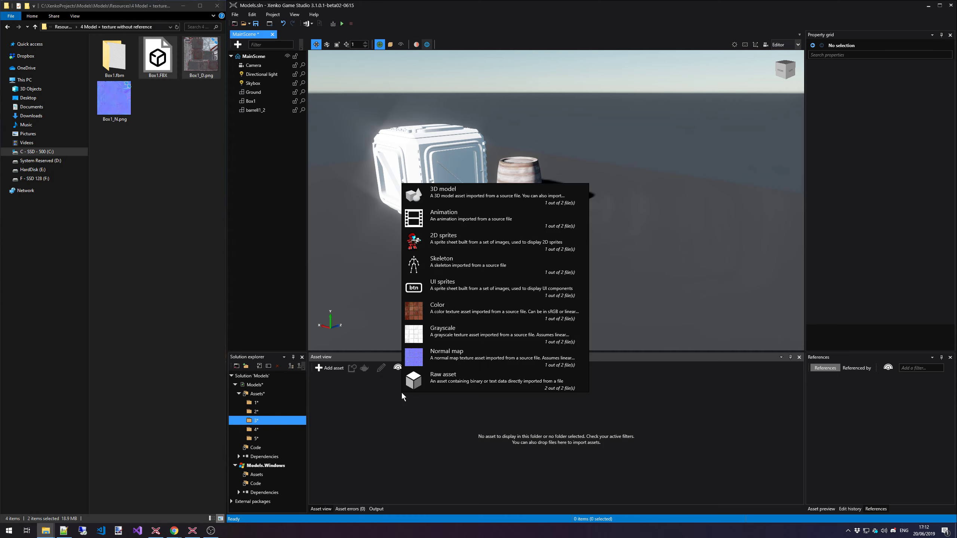
left_click(473, 196)
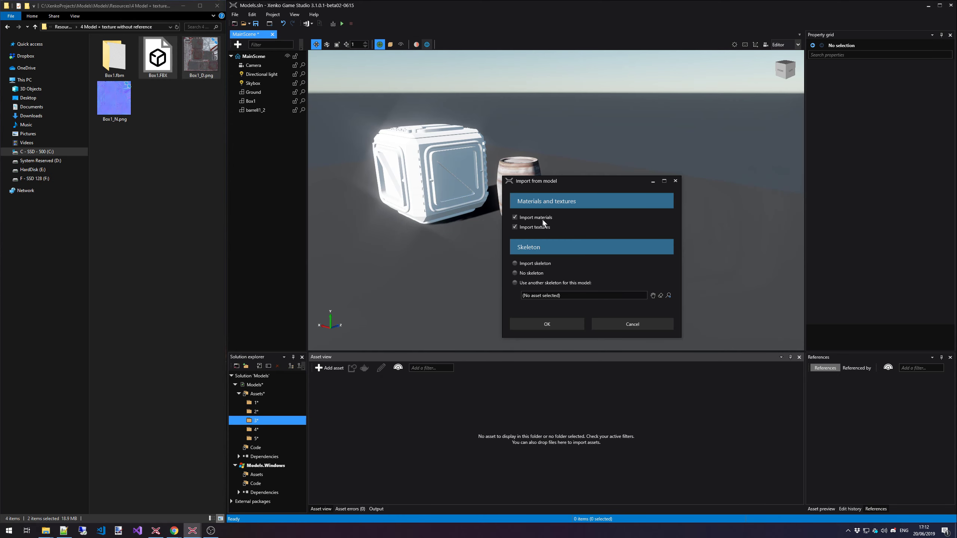
left_click(562, 326)
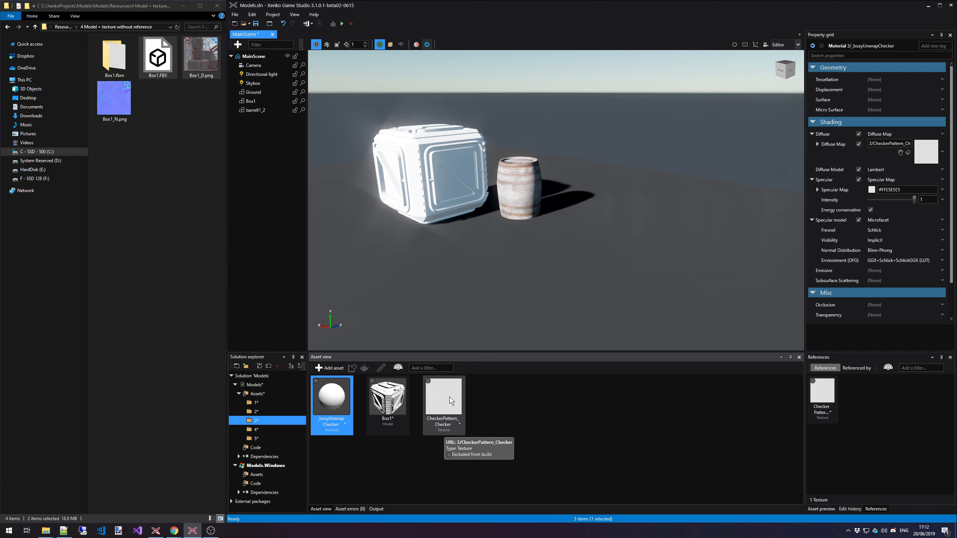
key("ctrl+z")
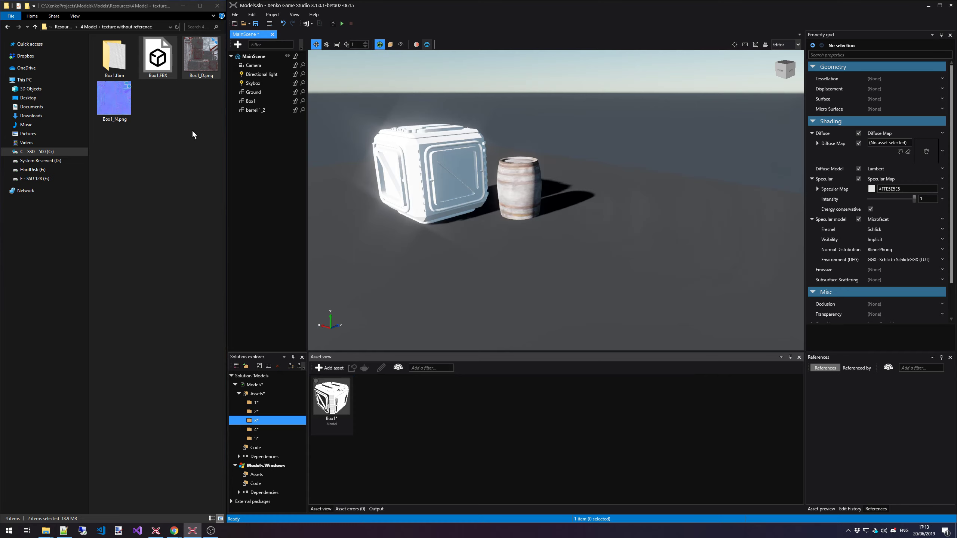
- Import Box1_D.png as a color texture and assign it as the diffuse map of a new material
left_click_drag(196, 57, 394, 398)
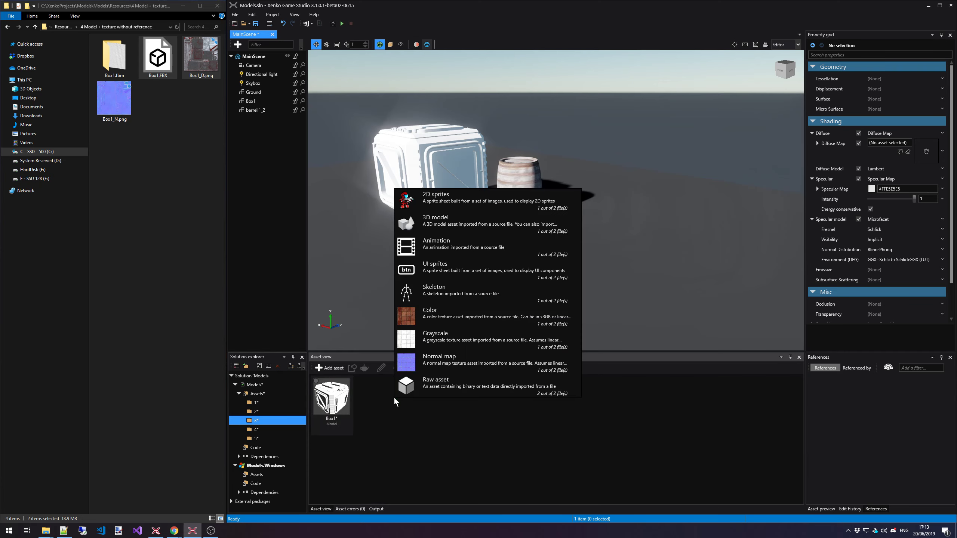
left_click(434, 311)
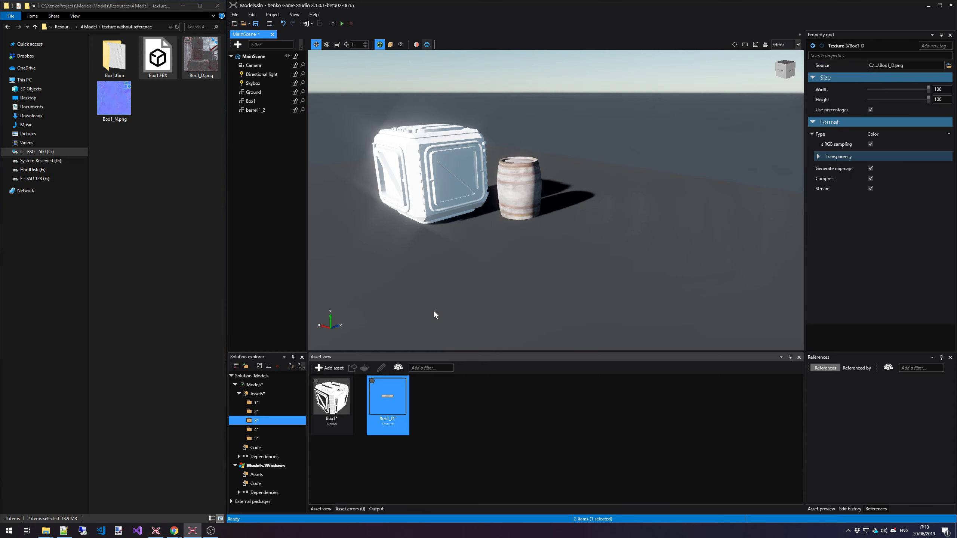
left_click(336, 368)
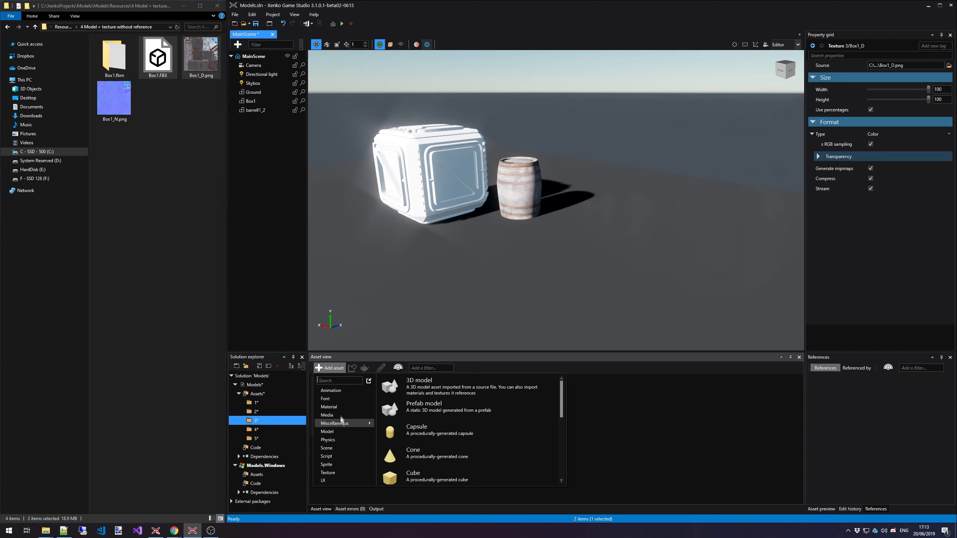
mouse_move(340, 405)
left_click(433, 474)
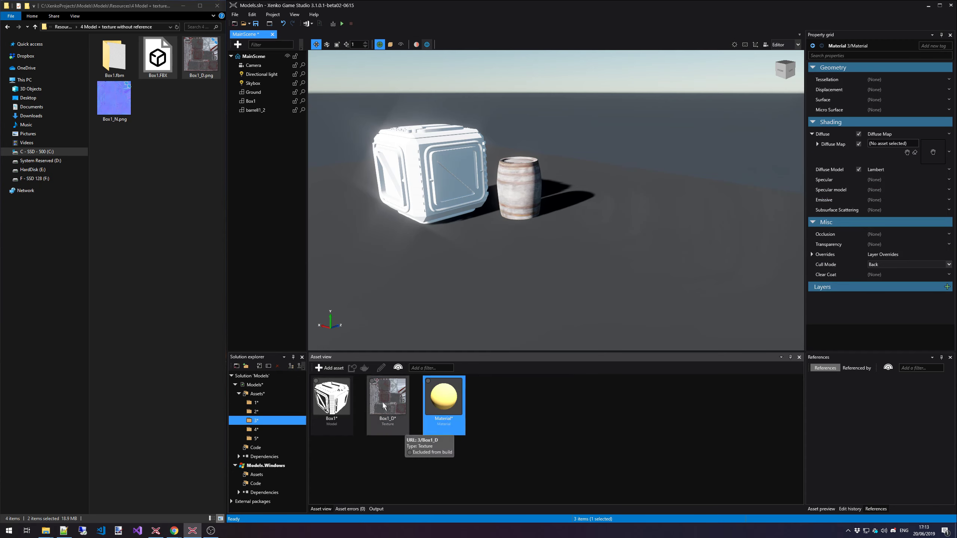
left_click_drag(390, 407, 944, 158)
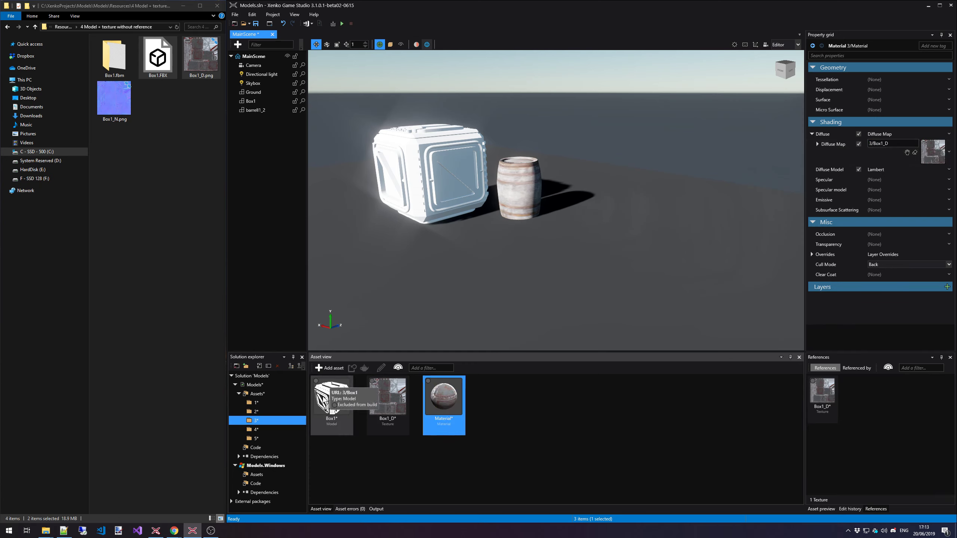
- Assign the new material to the Box1 model in asset folder 3 and place the model in the scene beside the barrel
left_click(328, 402)
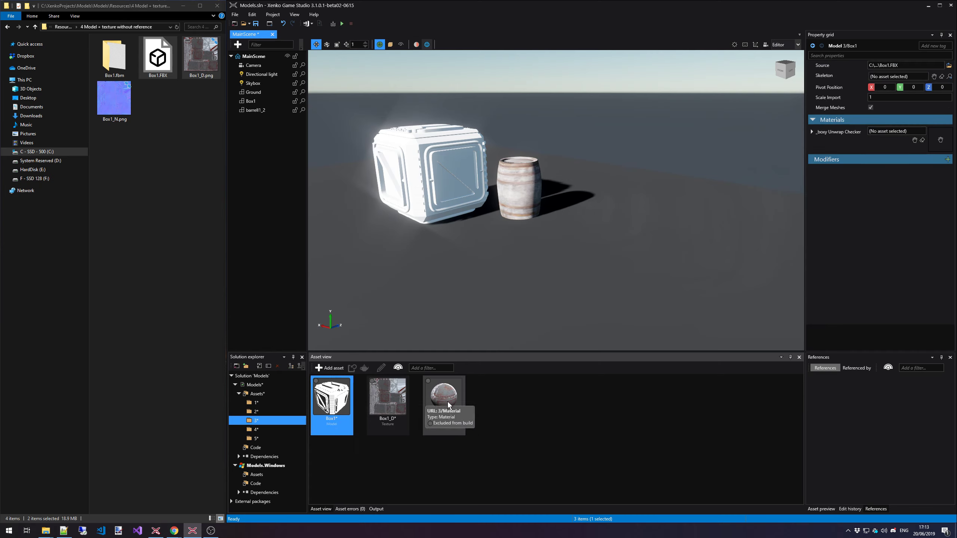
left_click_drag(444, 399, 942, 143)
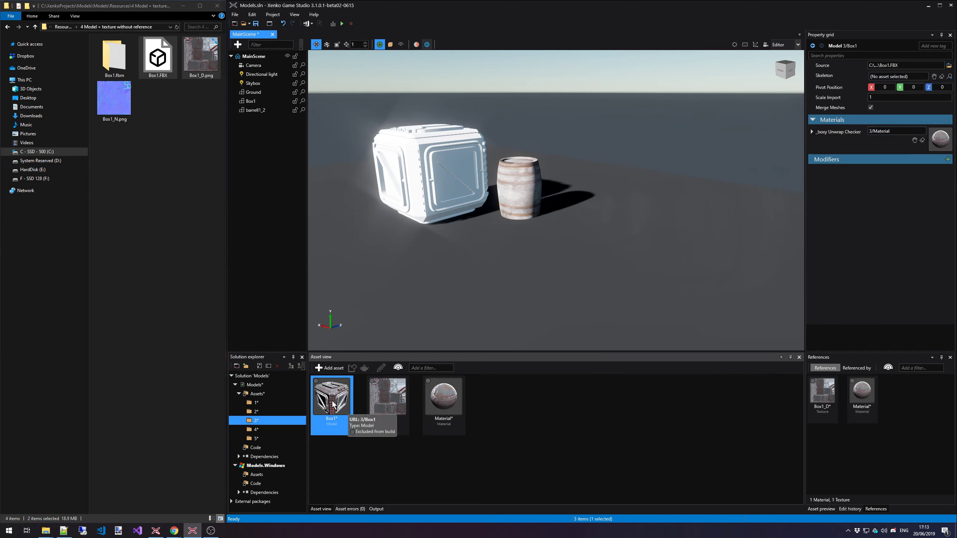
left_click_drag(332, 406, 627, 209)
left_click(715, 139)
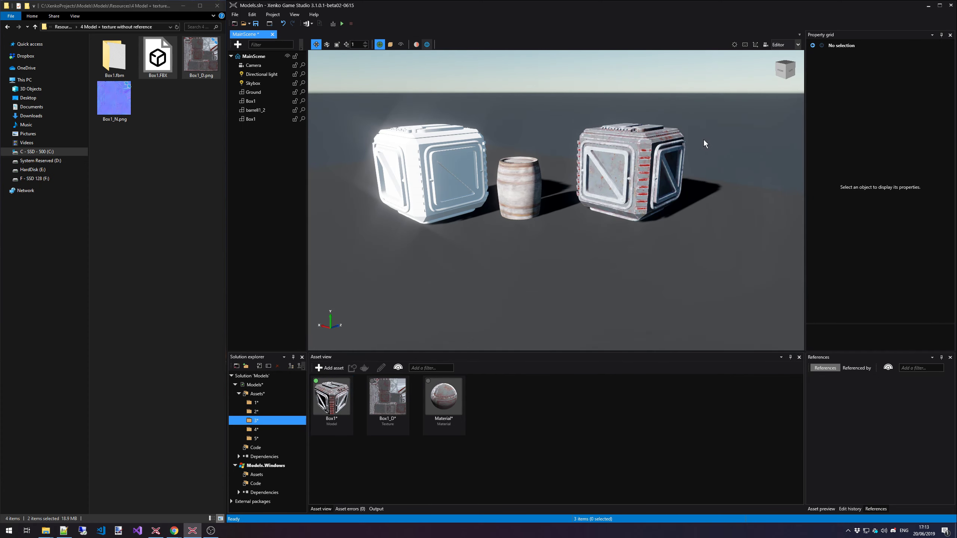
- Open the folder 5 Model + materials and inspect Axe.obj in 3D Viewer, including its mesh stats and triangles
left_click(170, 253)
key("alt+Up")
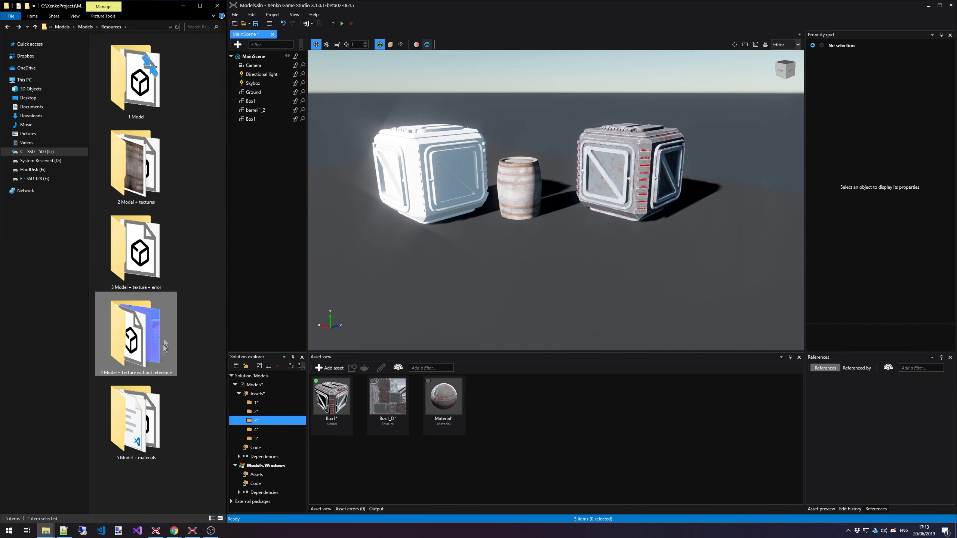
double_click(150, 419)
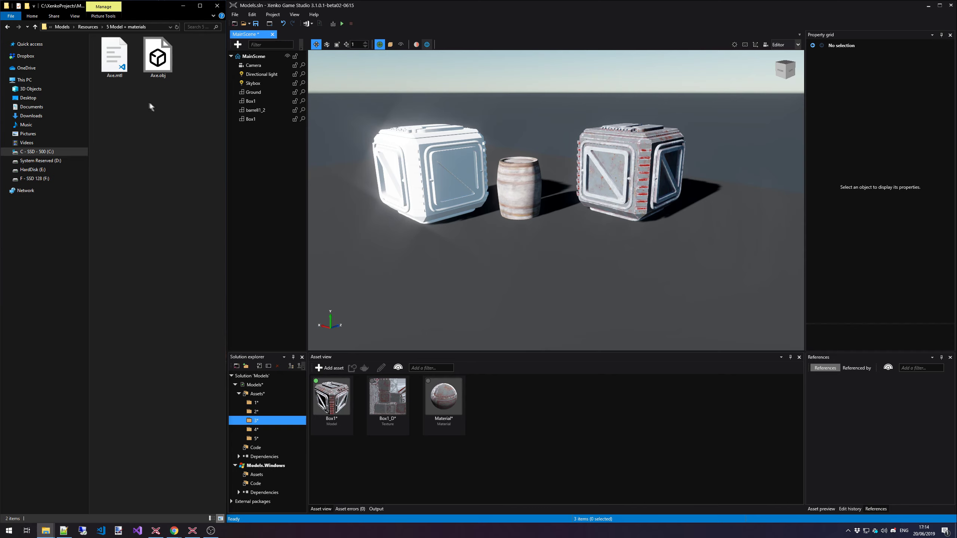
right_click(153, 62)
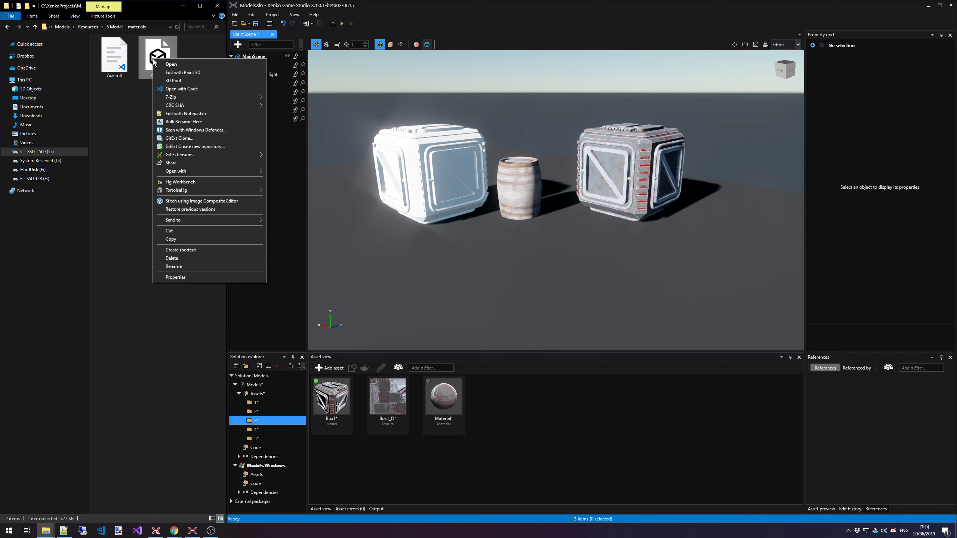
mouse_move(231, 172)
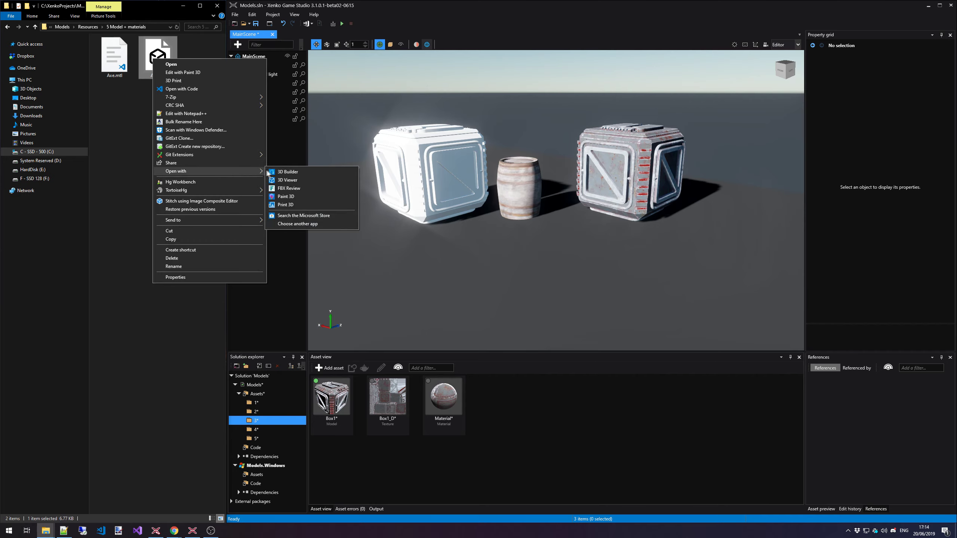
left_click(304, 180)
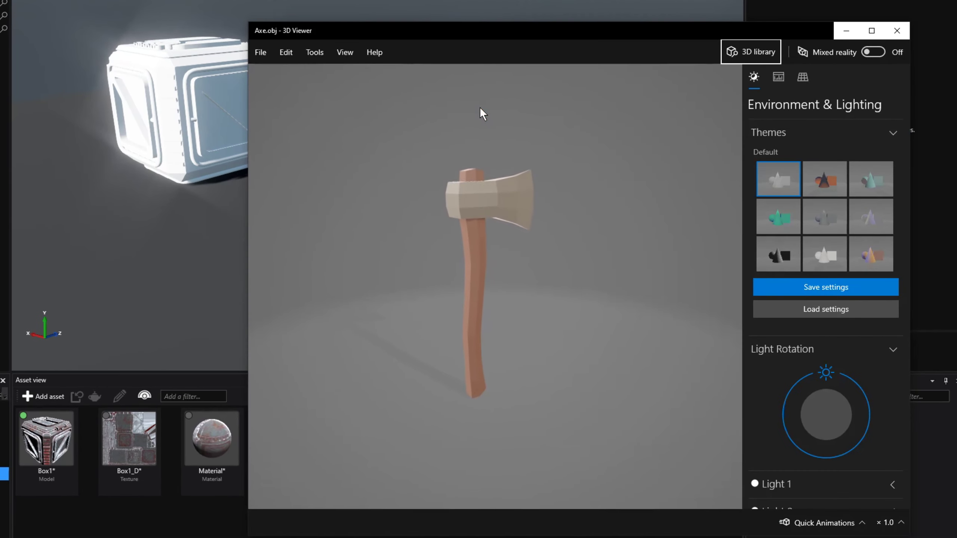
left_click_drag(492, 314, 431, 336)
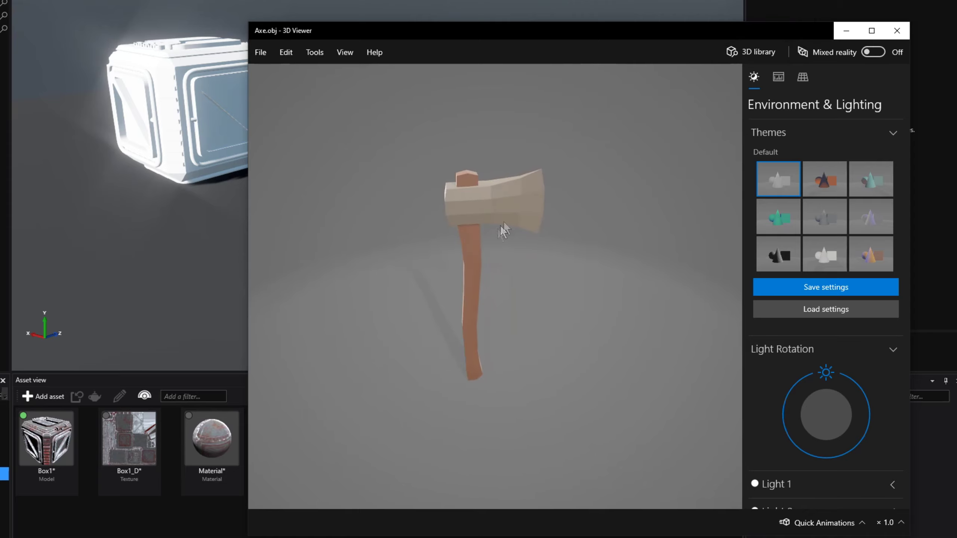
left_click(776, 75)
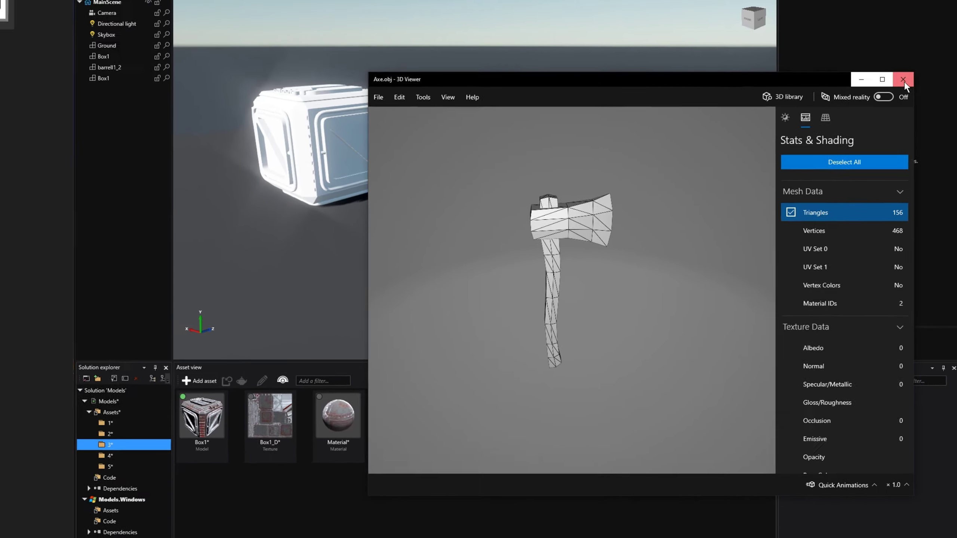
left_click(898, 31)
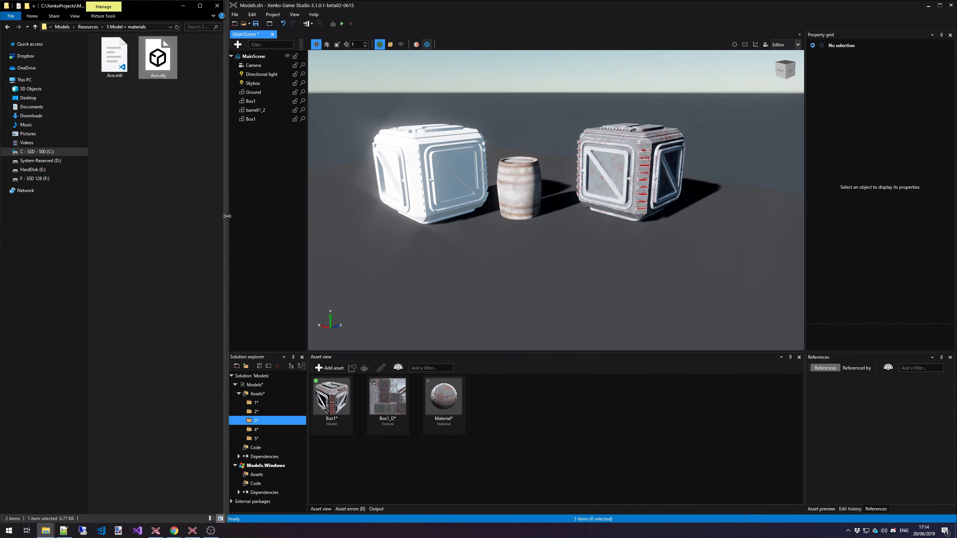
- Import Axe.obj into asset folder 5 as a 3D model with materials but without textures
left_click(263, 438)
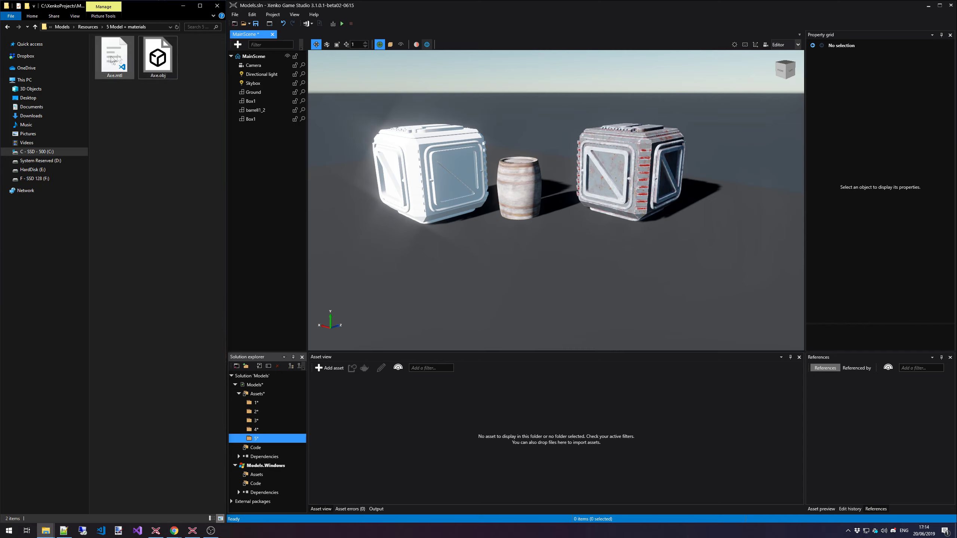
left_click_drag(160, 56, 381, 397)
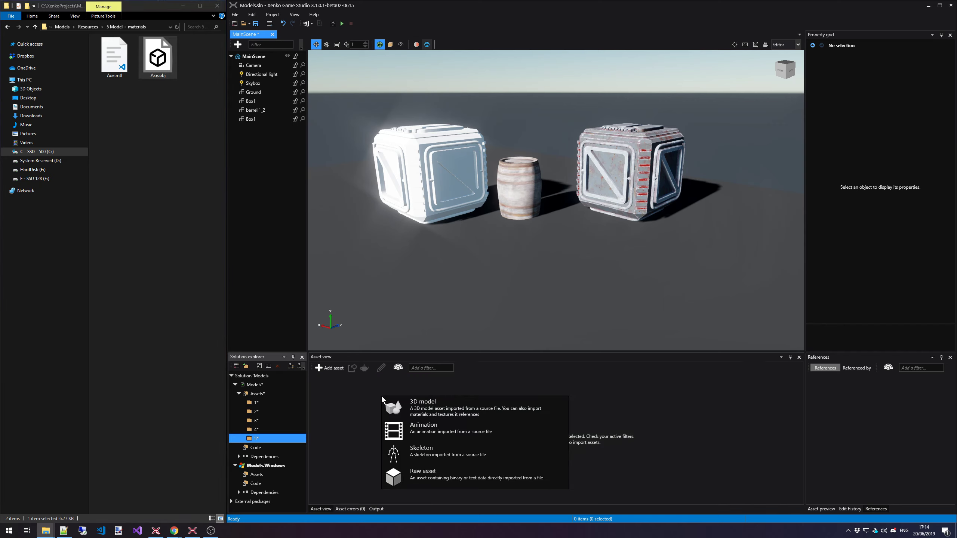
left_click(431, 408)
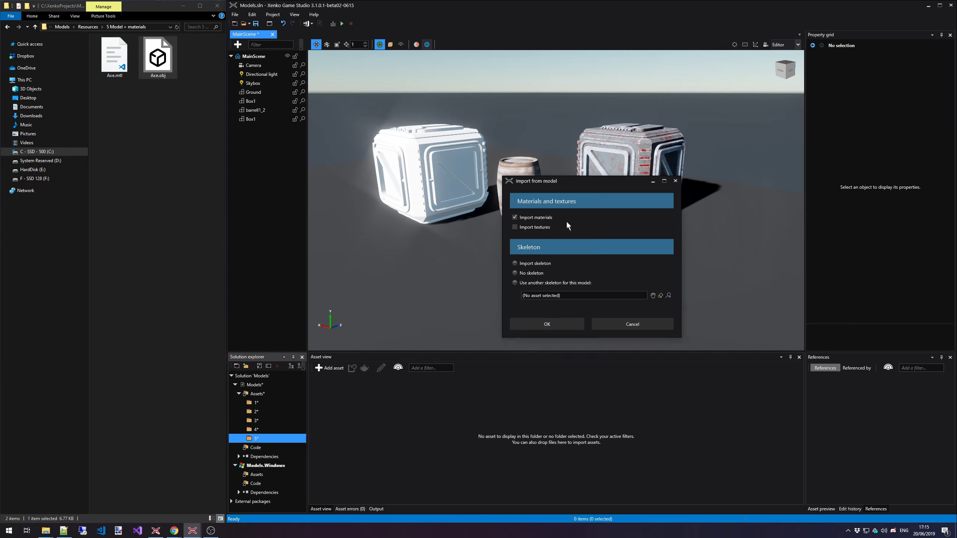
left_click(555, 326)
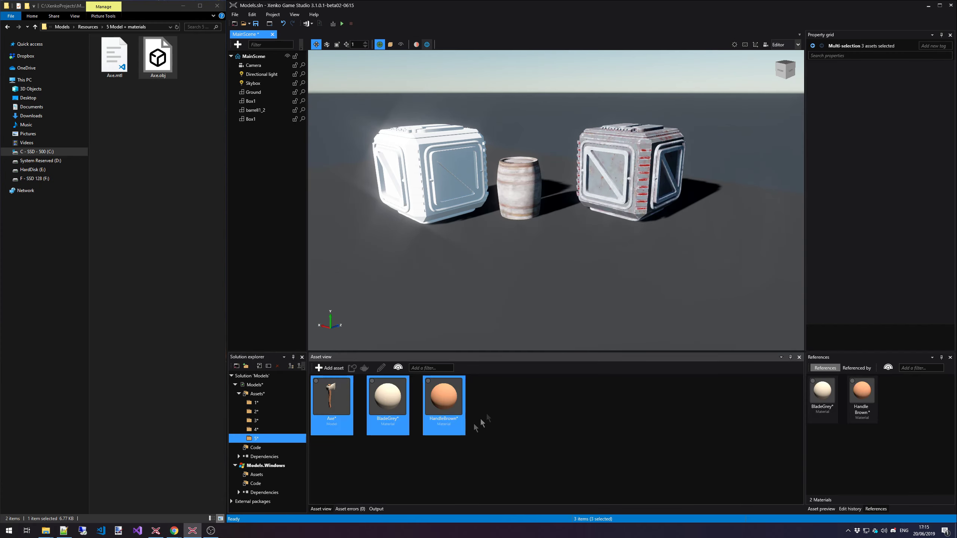
- Examine the properties of the Axe model and its BladeGrey and HandleBrown materials
left_click(334, 395)
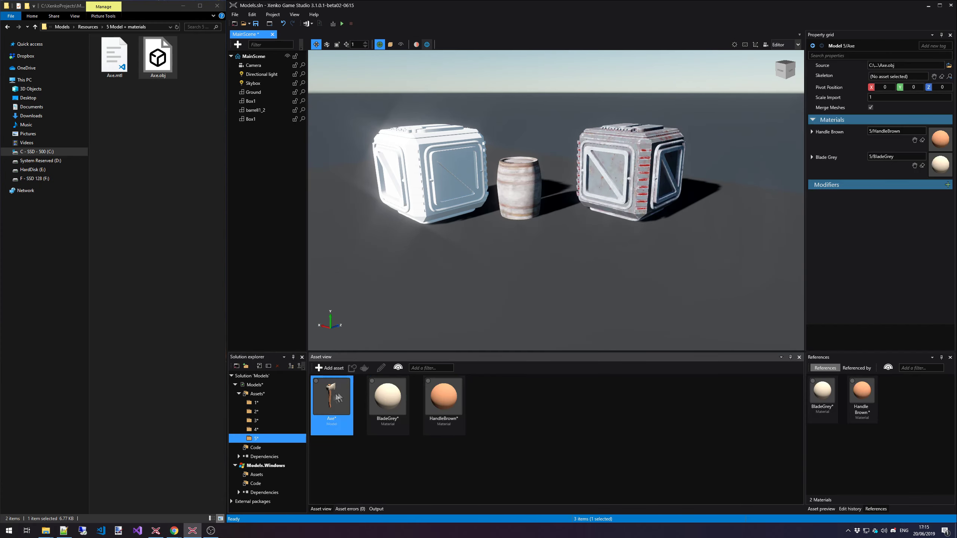
left_click(387, 397)
left_click(444, 396)
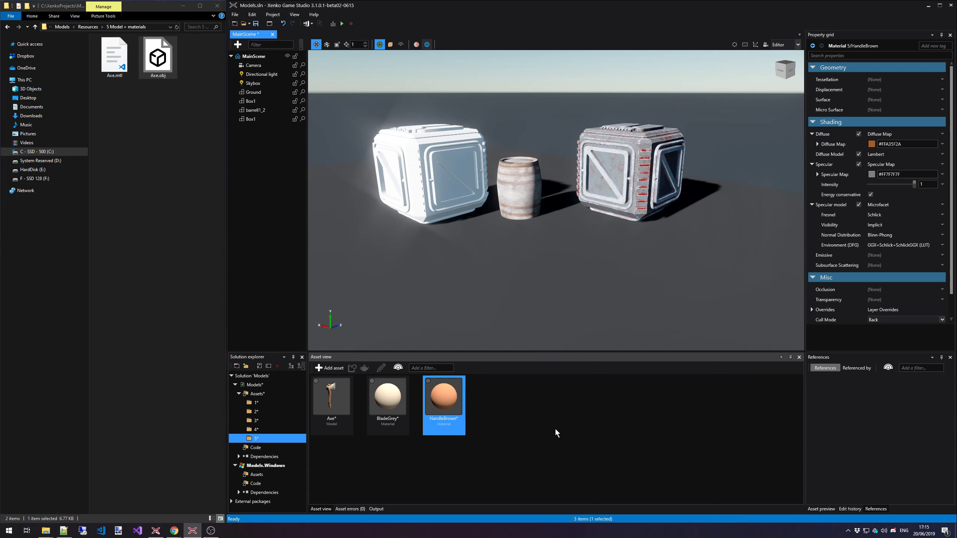
- Place the Axe model in the scene between the barrel and the textured box, and deselect it
left_click_drag(328, 399, 558, 190)
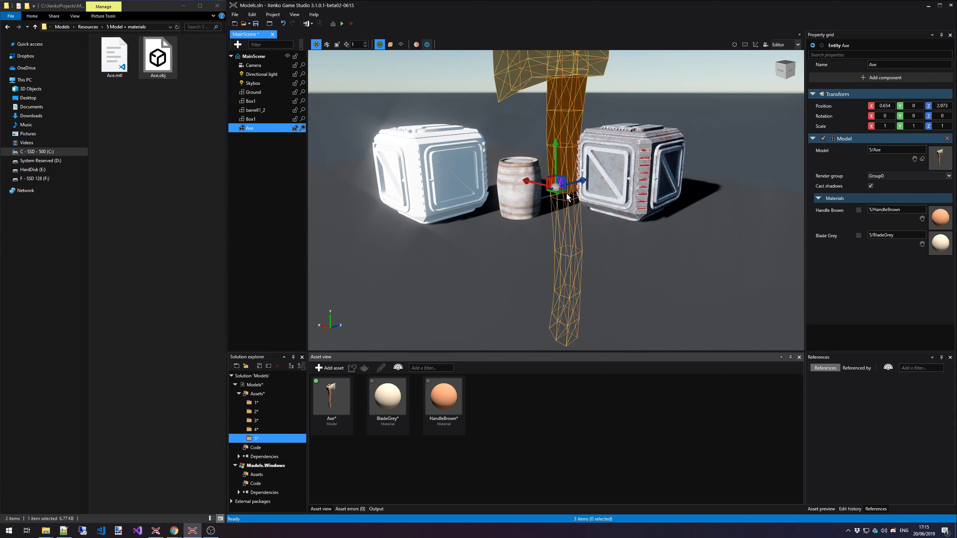
scroll(557, 190, "down", 3)
left_click(634, 104)
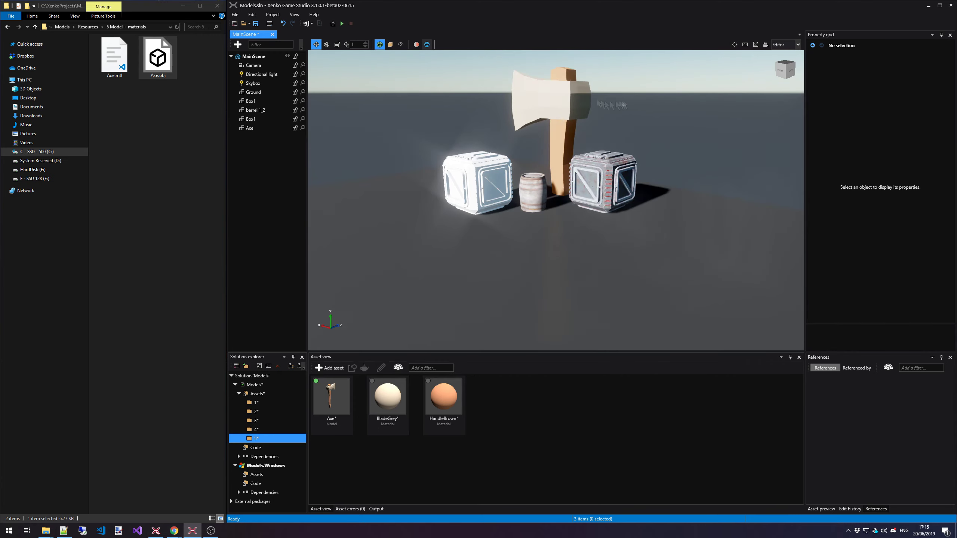